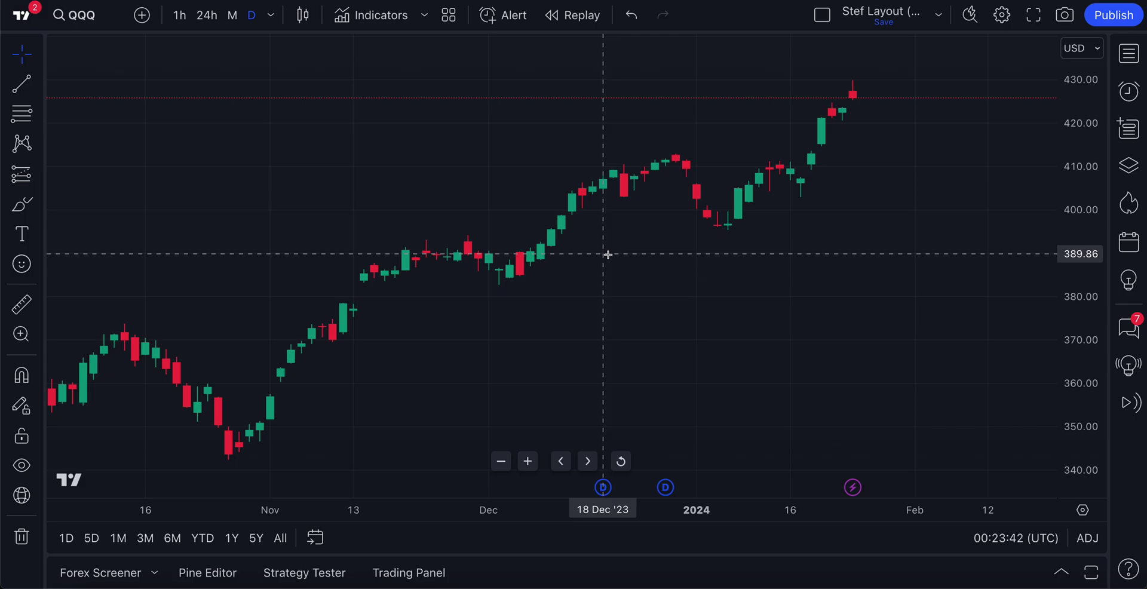
# Export the NASDAQ:QQQ 1D chart data as CSV with UNIX timestamps.
pyautogui.scroll(5, 726, 260)
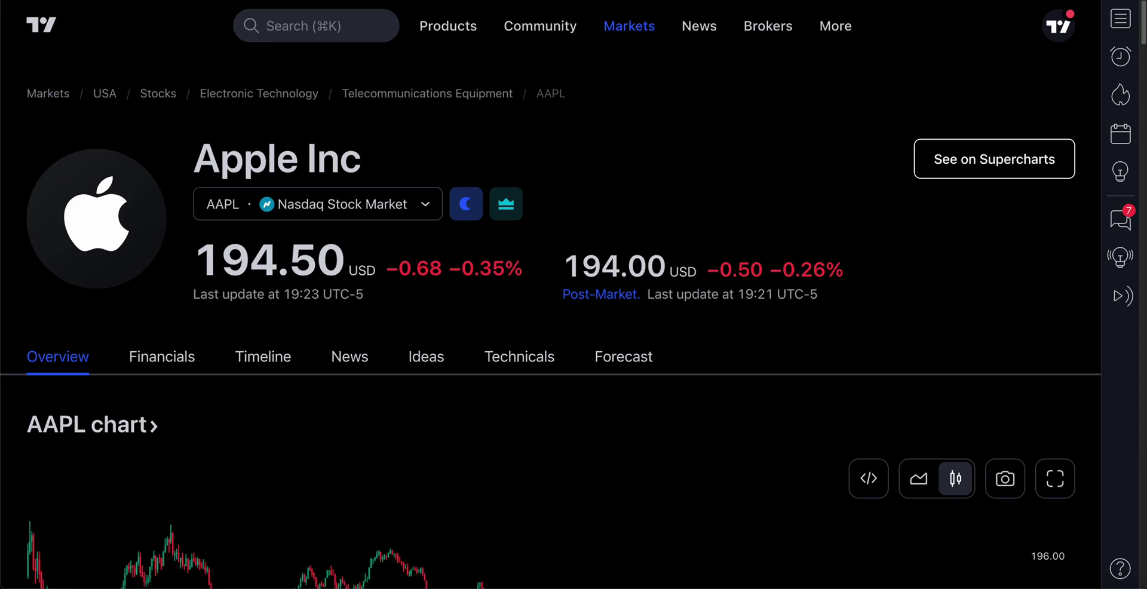
pyautogui.moveTo(445, 146)
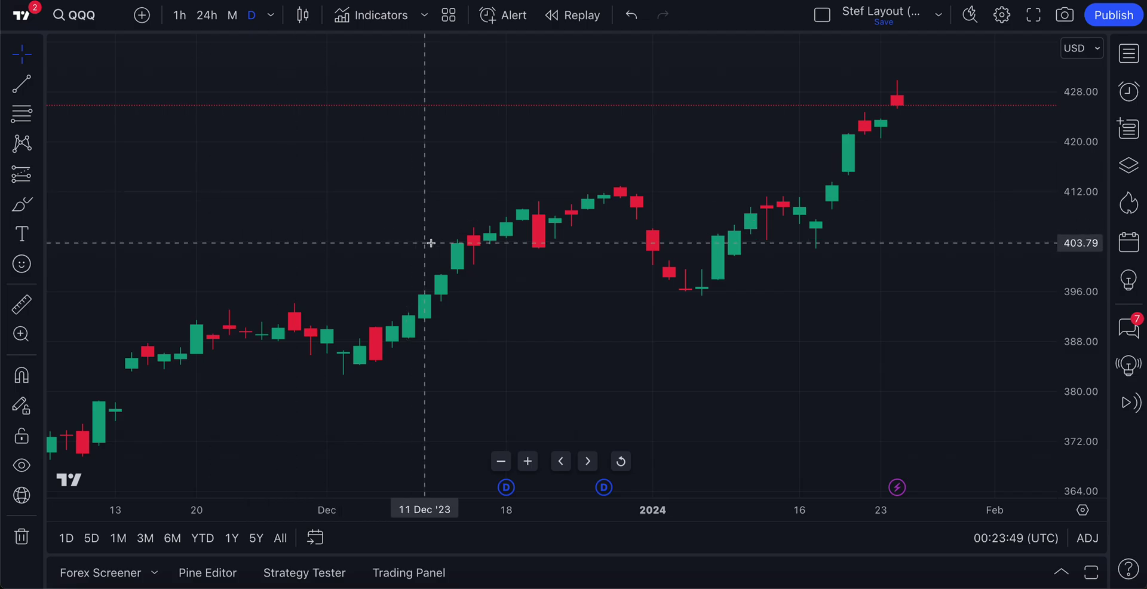
pyautogui.scroll(3, 422, 241)
pyautogui.scroll(-3, 427, 242)
pyautogui.scroll(-3, 427, 242)
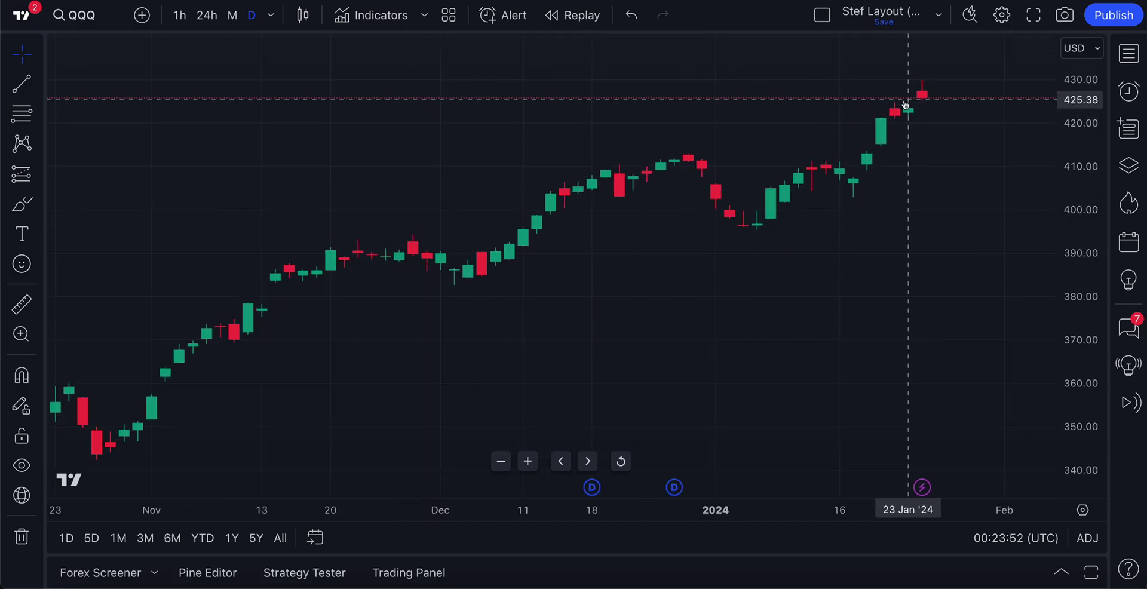
pyautogui.scroll(-1, 322, 310)
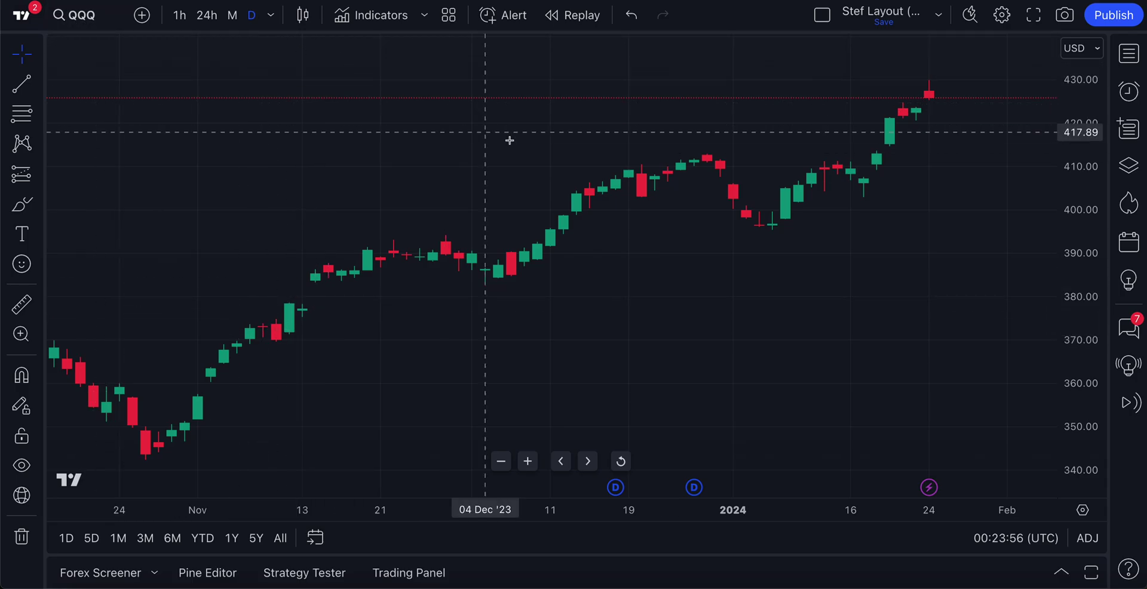
pyautogui.click(938, 18)
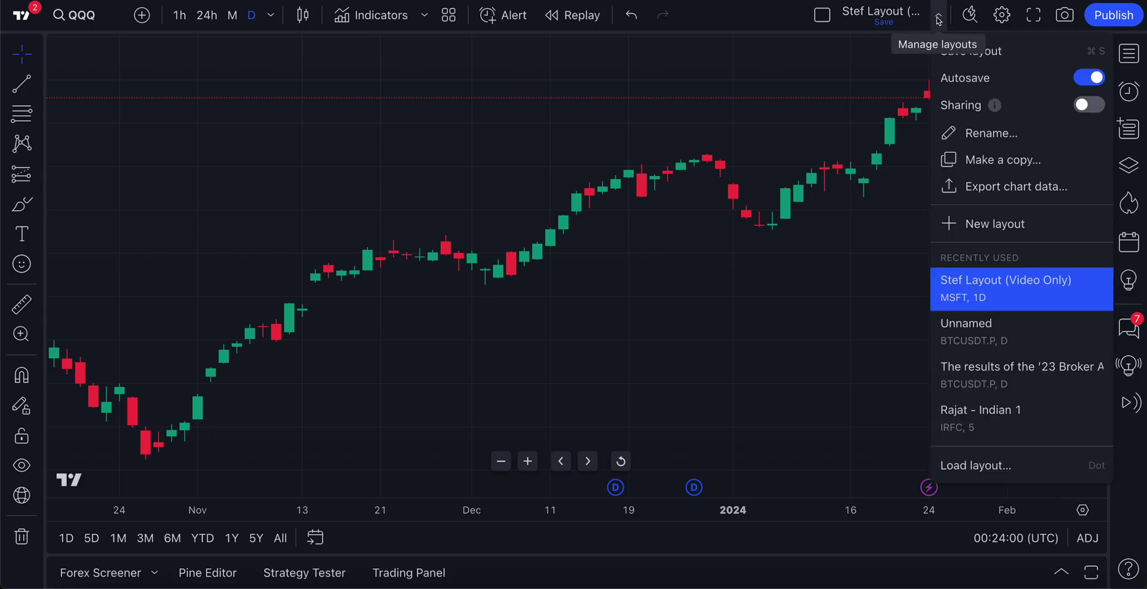
pyautogui.click(1002, 190)
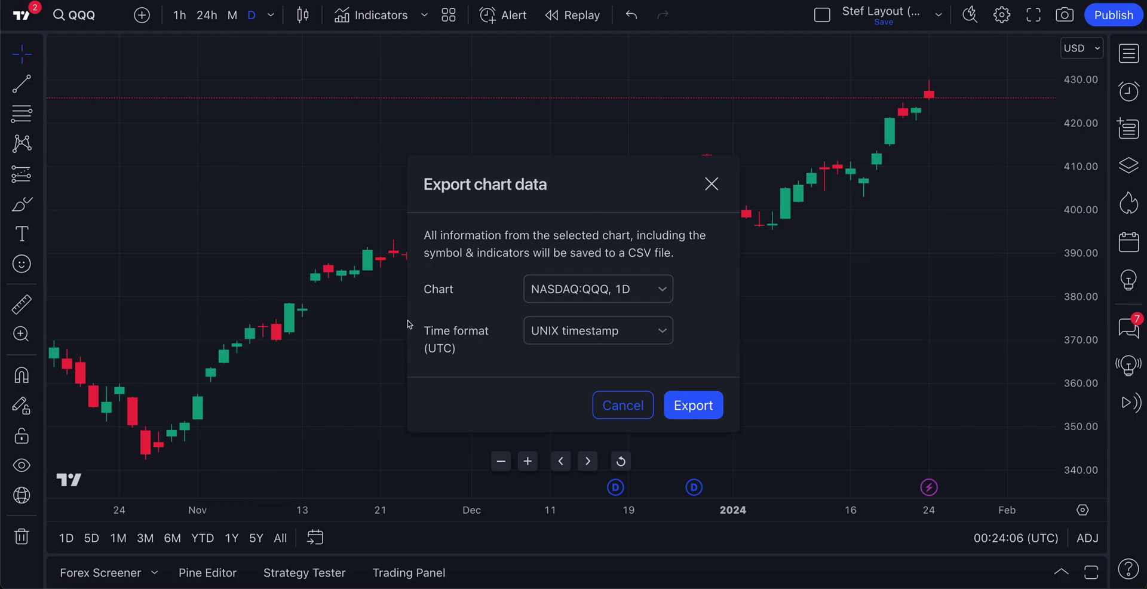
pyautogui.moveTo(564, 190); pyautogui.dragTo(539, 172)
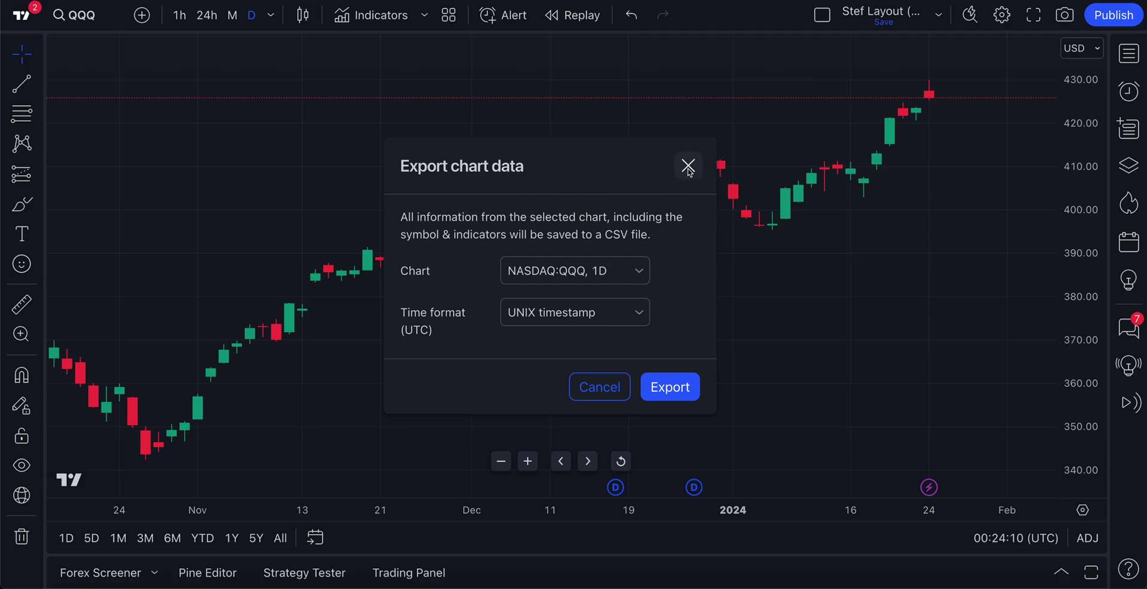
pyautogui.click(552, 273)
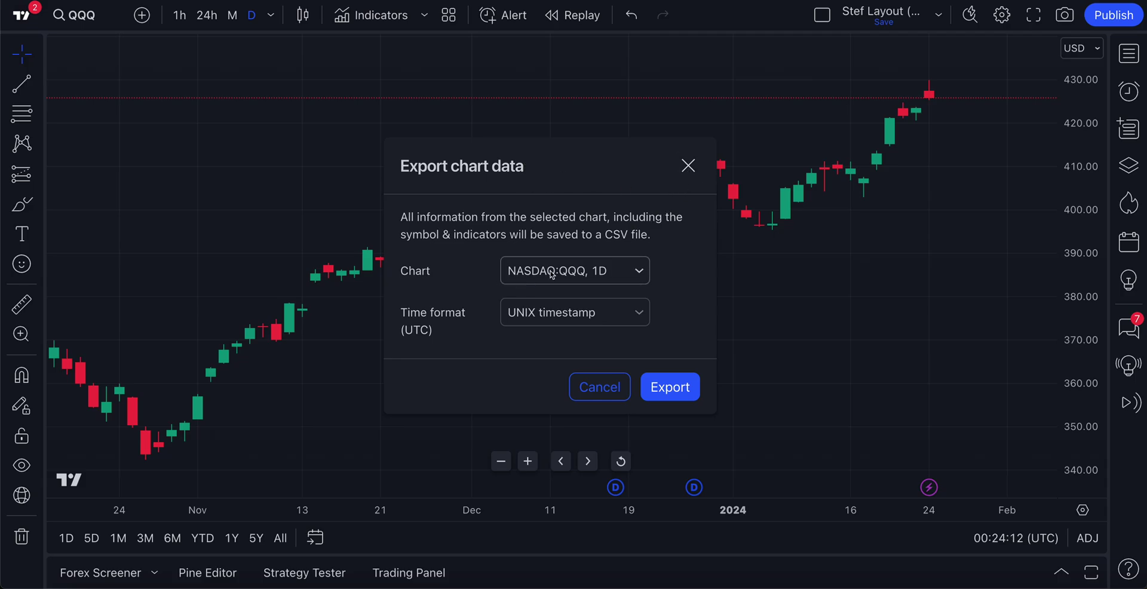
pyautogui.click(556, 305)
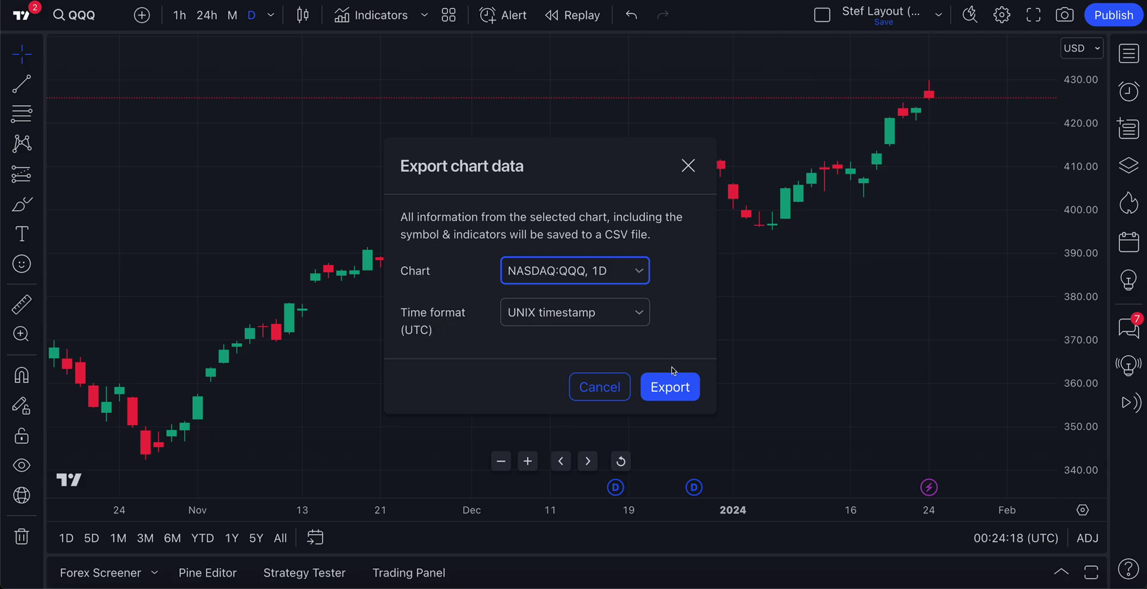
pyautogui.click(670, 388)
pyautogui.moveTo(970, 24)
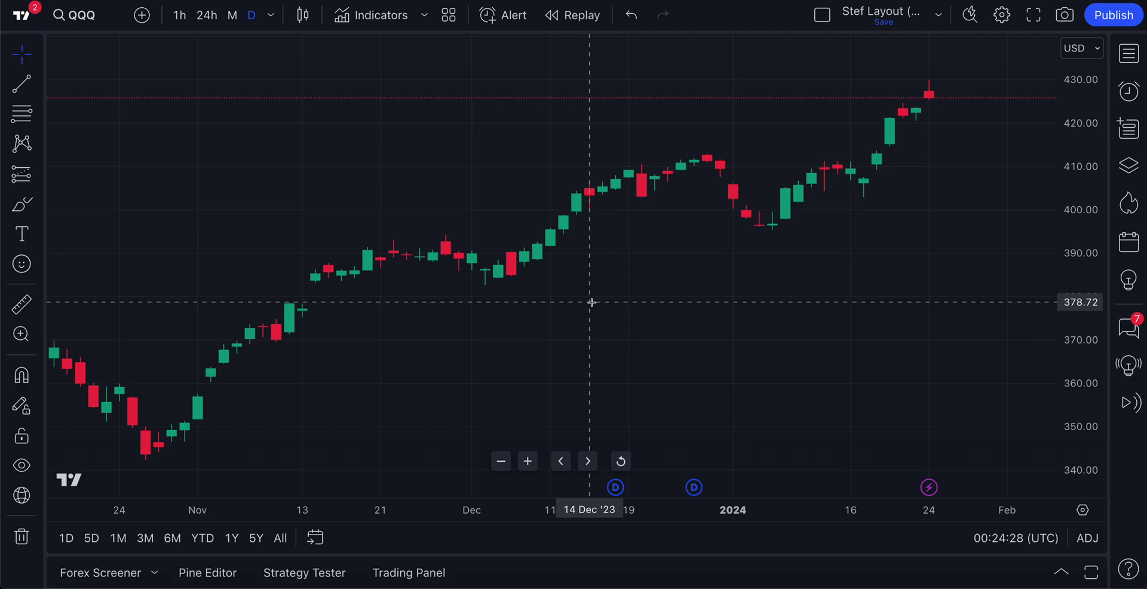
# Switch the layout to three side-by-side charts.
pyautogui.scroll(3, 591, 302)
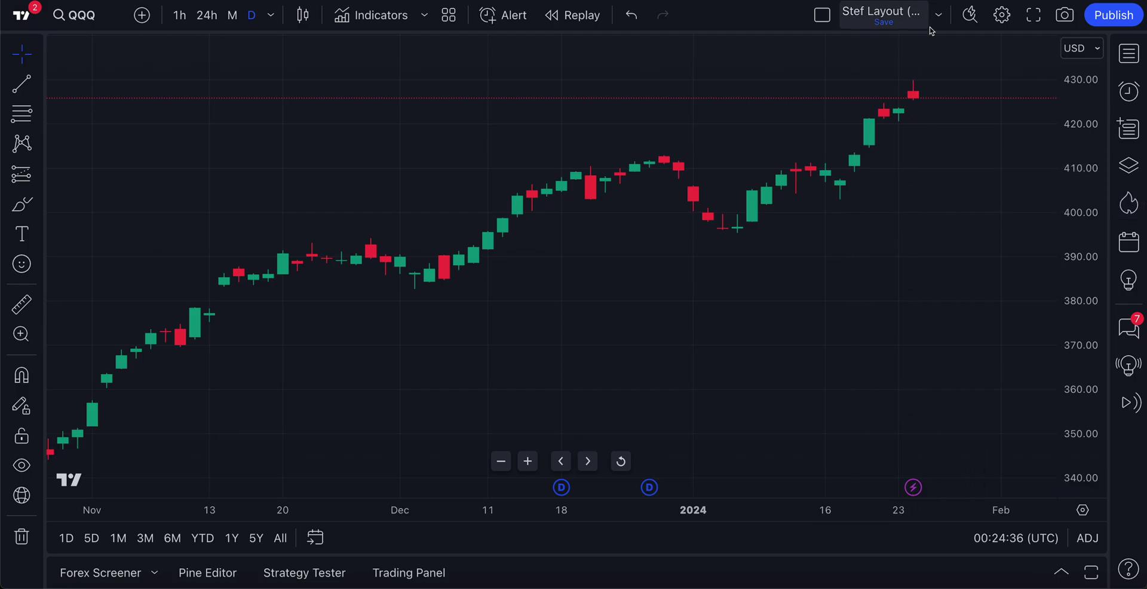
pyautogui.click(825, 18)
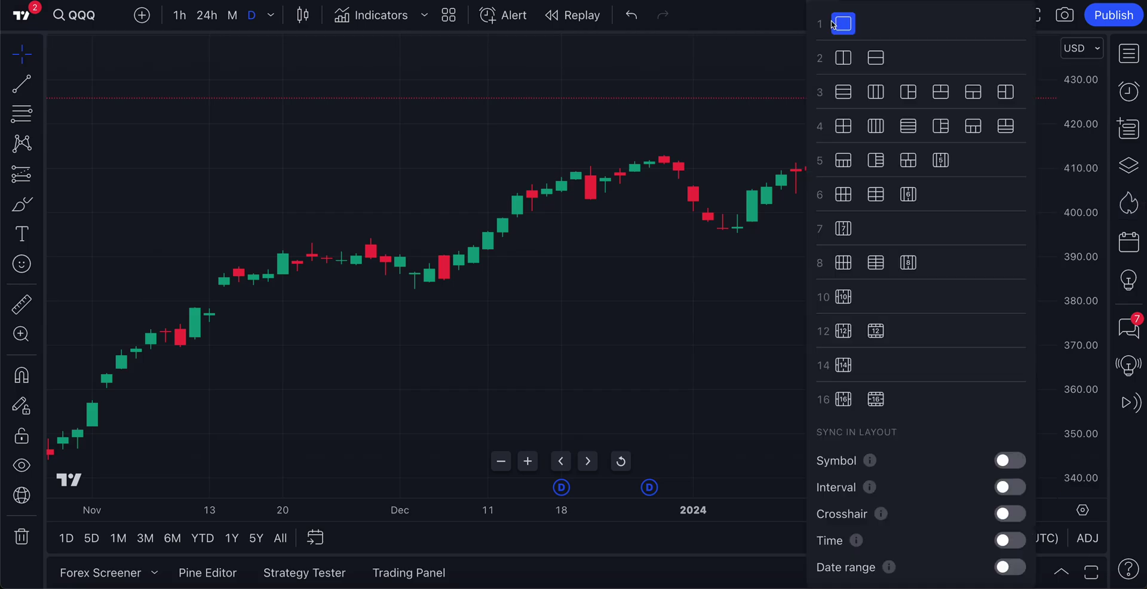
pyautogui.click(876, 91)
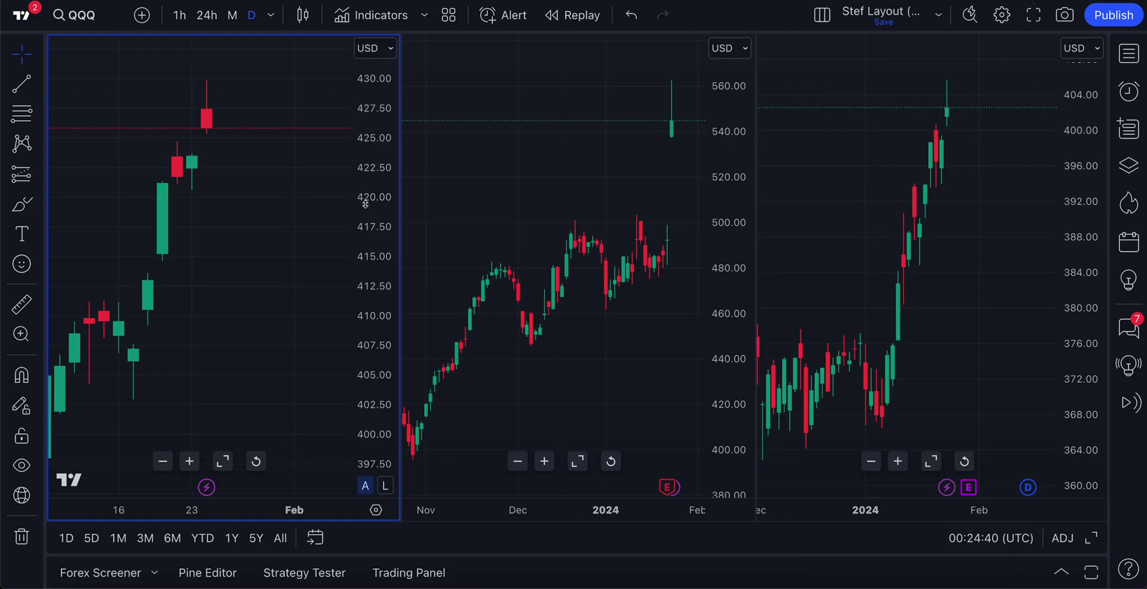
# Zoom out the QQQ and NFLX charts so their date range extends into 2024.
pyautogui.click(444, 173)
pyautogui.click(883, 146)
pyautogui.click(531, 173)
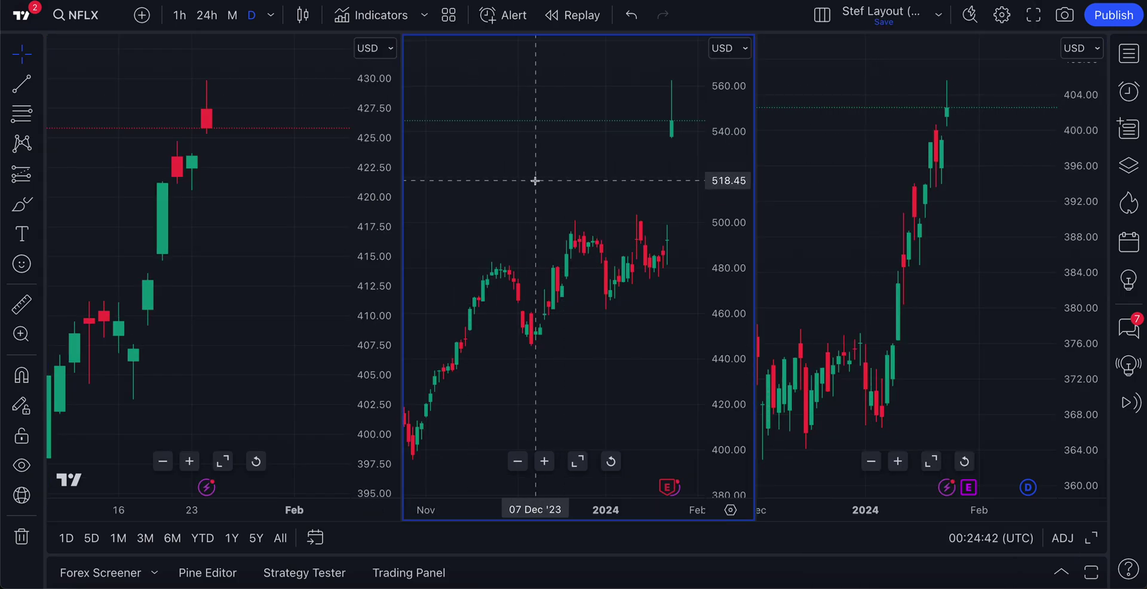
pyautogui.scroll(-3, 532, 182)
pyautogui.click(256, 297)
pyautogui.scroll(-5, 260, 297)
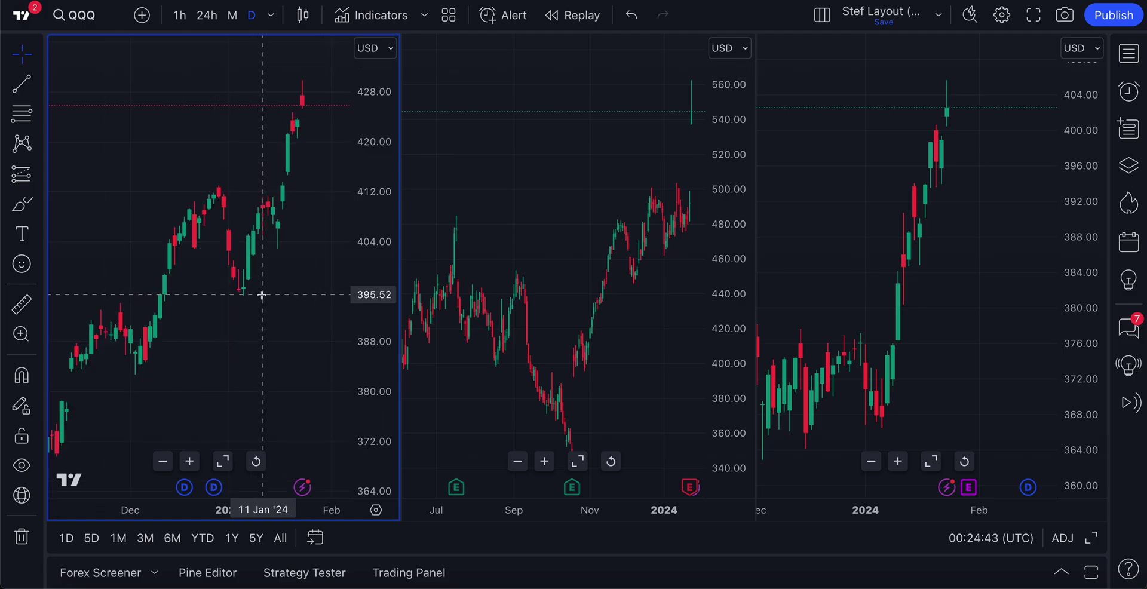
pyautogui.scroll(-6, 263, 297)
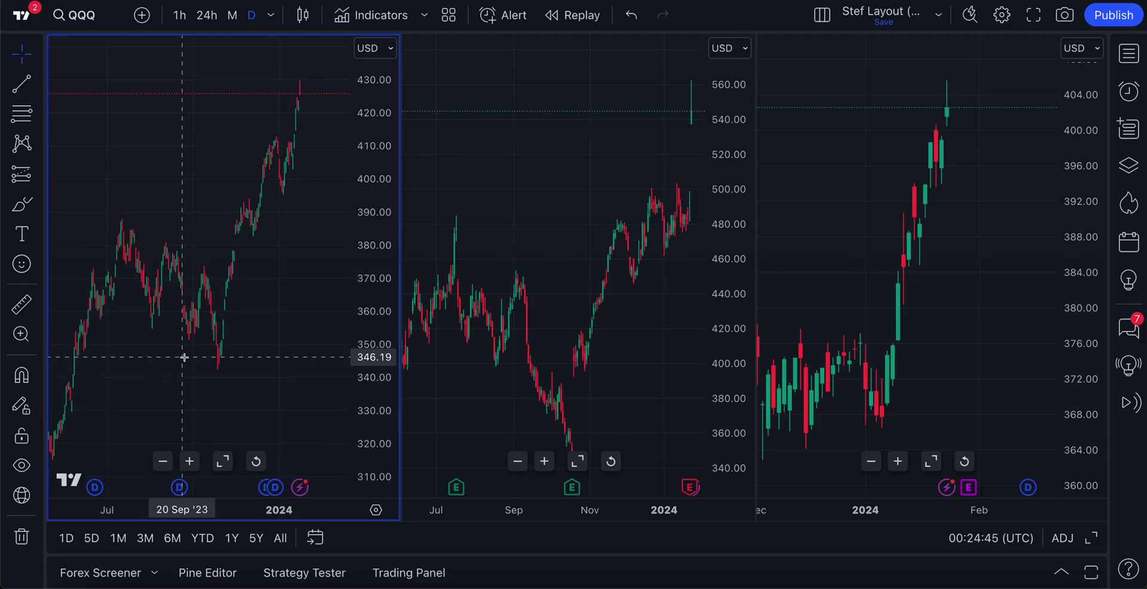
pyautogui.click(540, 160)
pyautogui.scroll(-5, 542, 159)
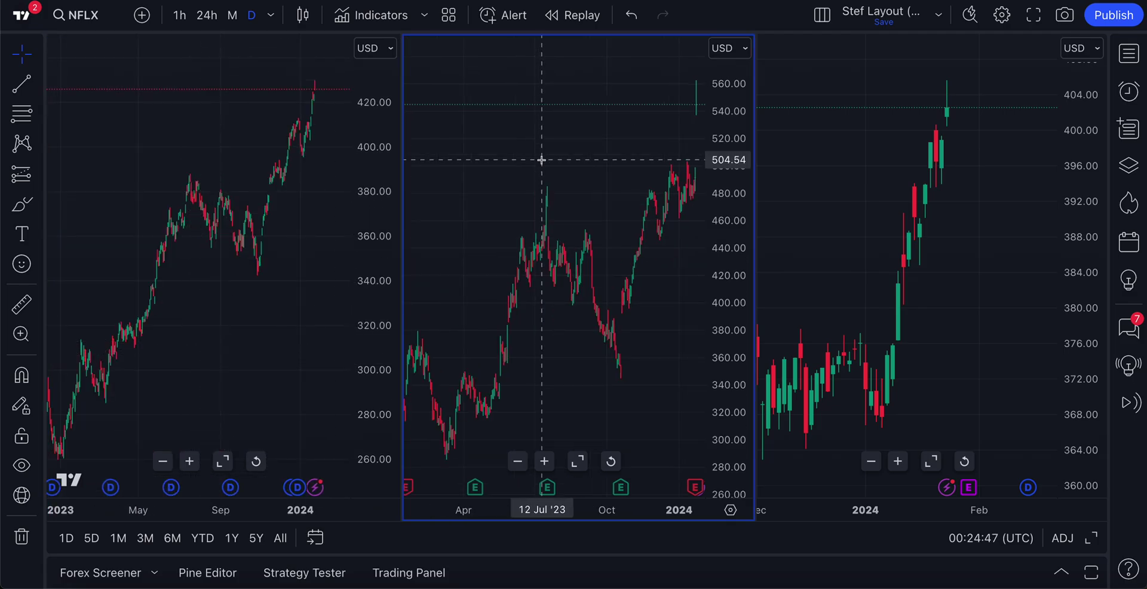
pyautogui.moveTo(550, 161); pyautogui.dragTo(514, 163)
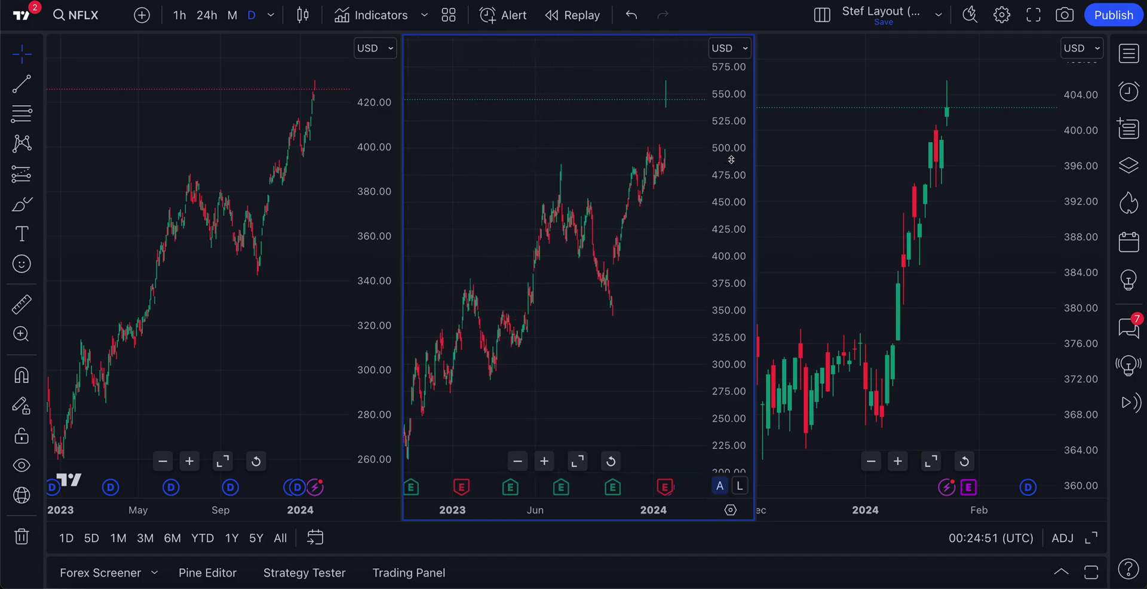
# Export the NASDAQ:MSFT 1D chart data to CSV via Export chart data.
pyautogui.click(939, 21)
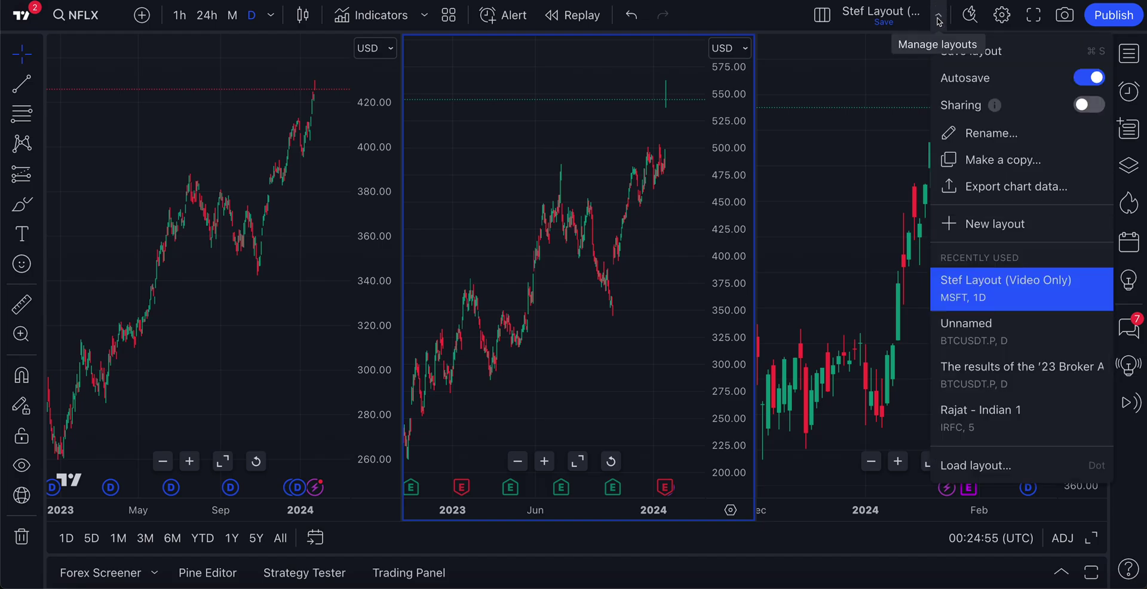
pyautogui.click(1006, 187)
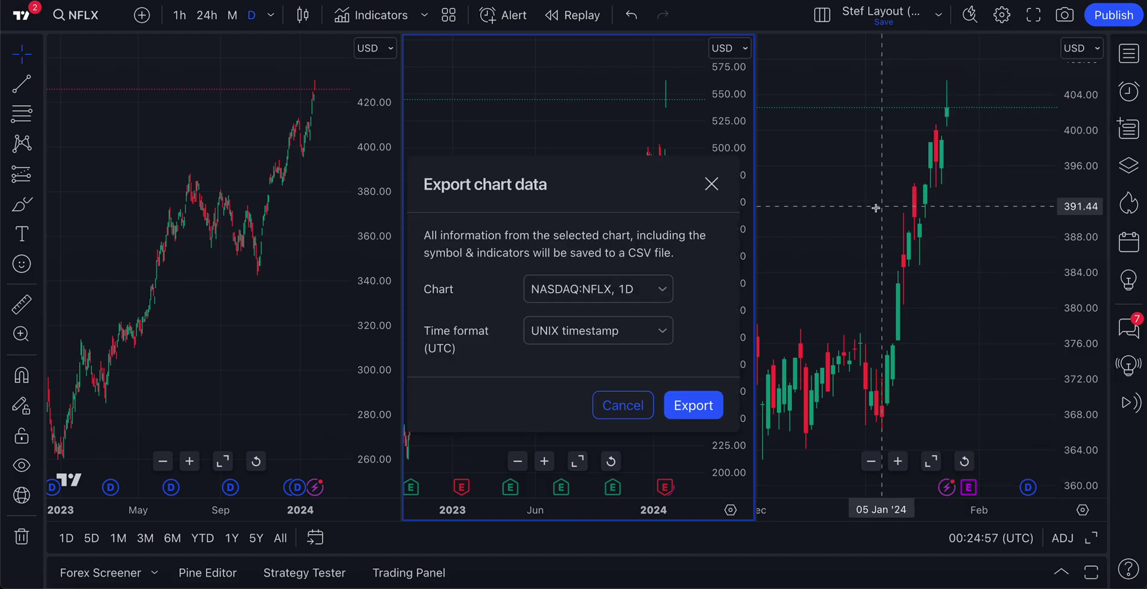
pyautogui.click(565, 290)
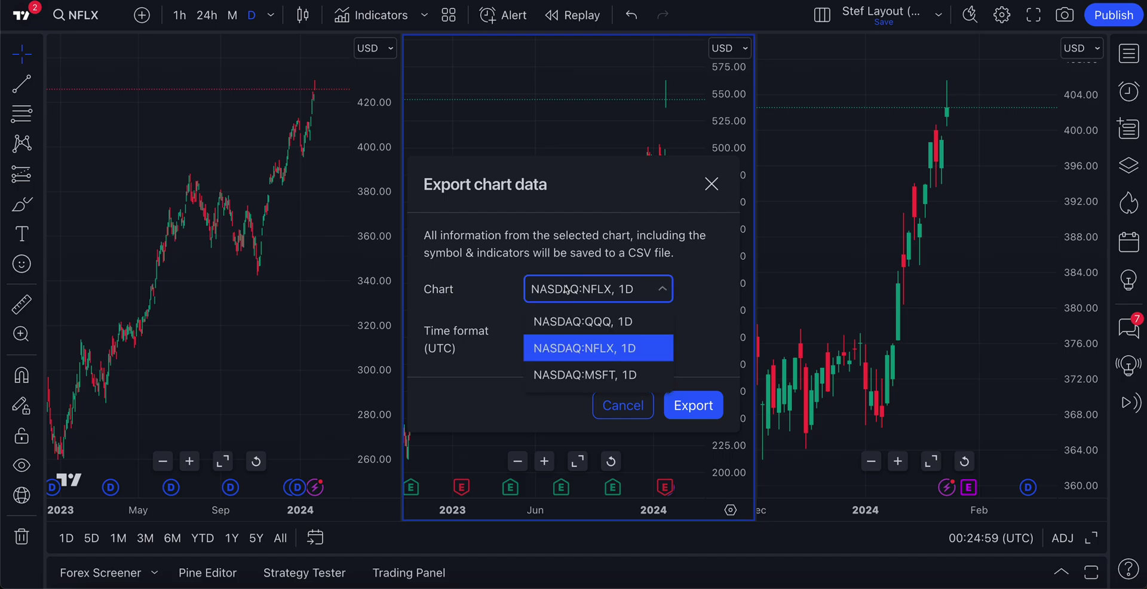
pyautogui.click(578, 322)
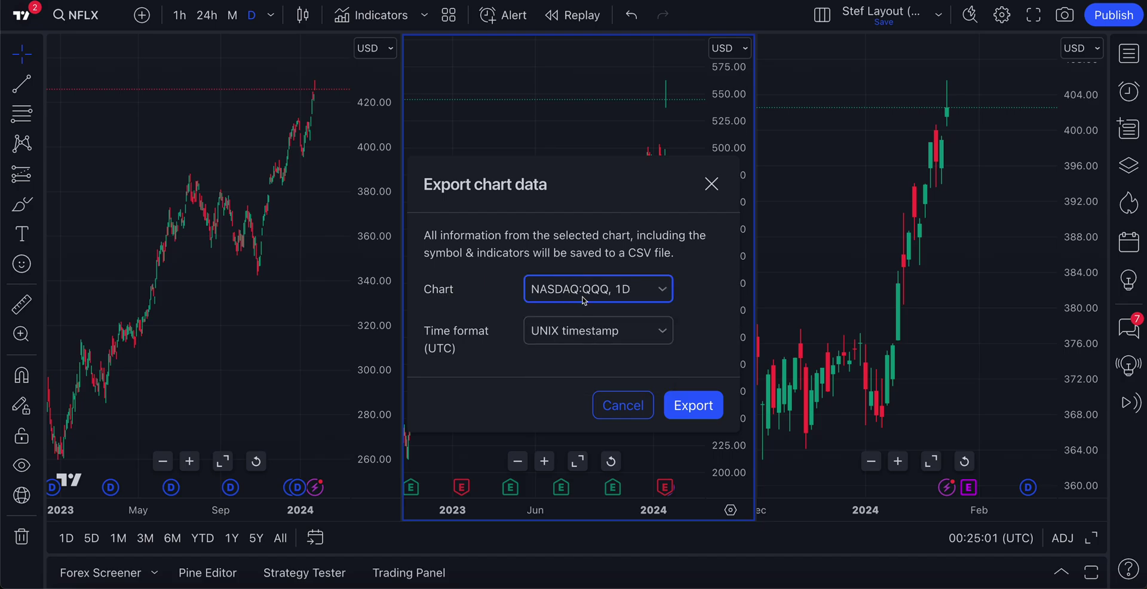
pyautogui.click(585, 299)
pyautogui.click(594, 346)
pyautogui.click(589, 294)
pyautogui.click(594, 372)
pyautogui.click(705, 411)
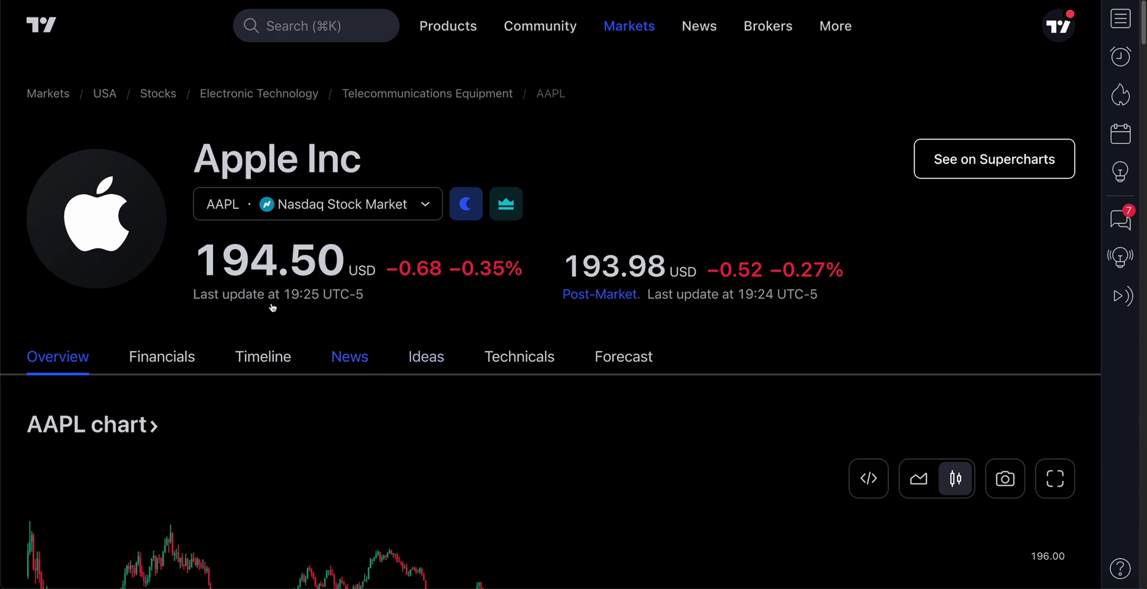
# Open AAPL's Financials page and its Statements view.
pyautogui.click(164, 364)
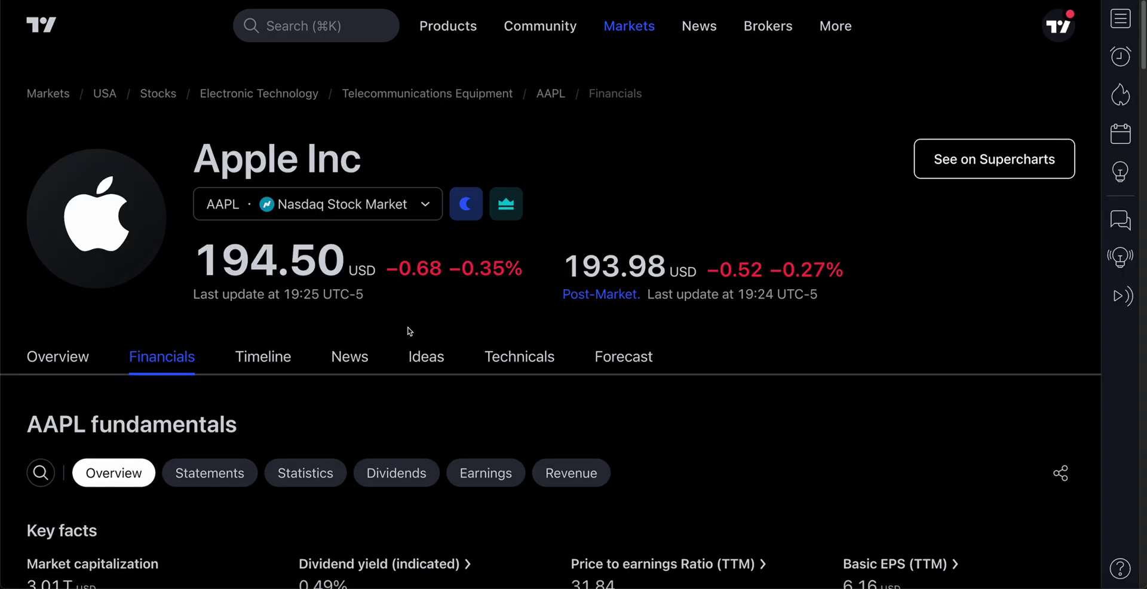
pyautogui.scroll(-10, 199, 361)
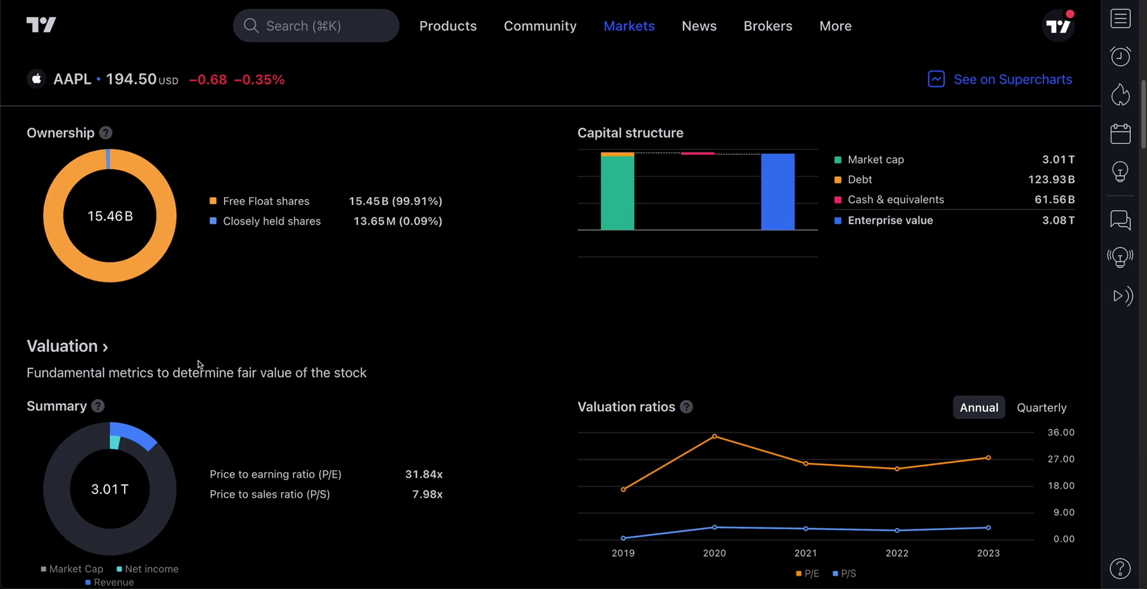
pyautogui.scroll(10, 200, 364)
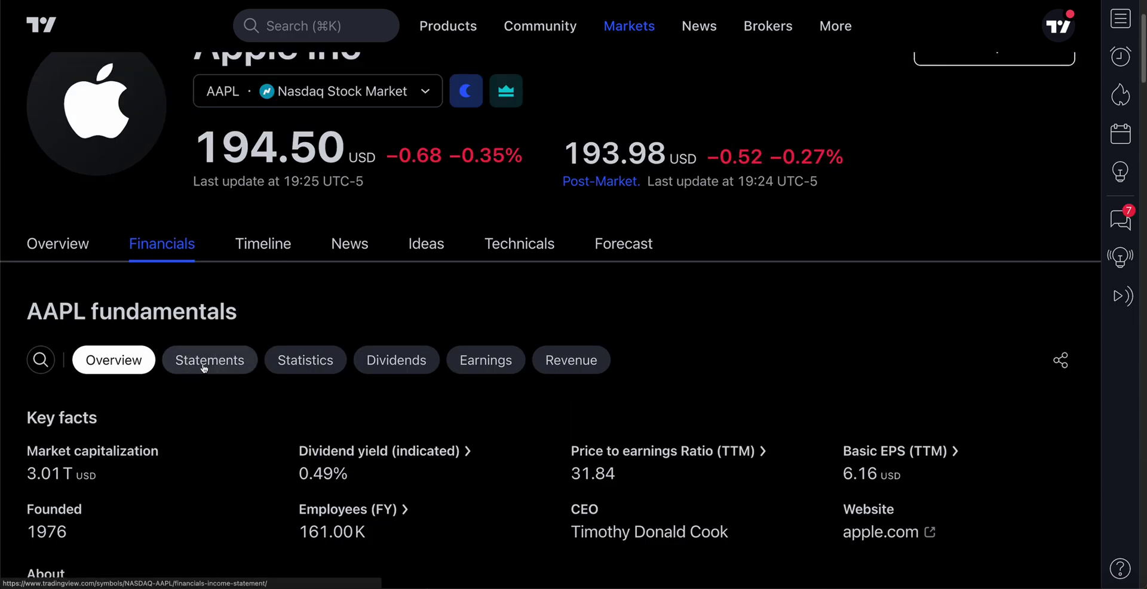
pyautogui.click(203, 360)
pyautogui.scroll(-5, 303, 434)
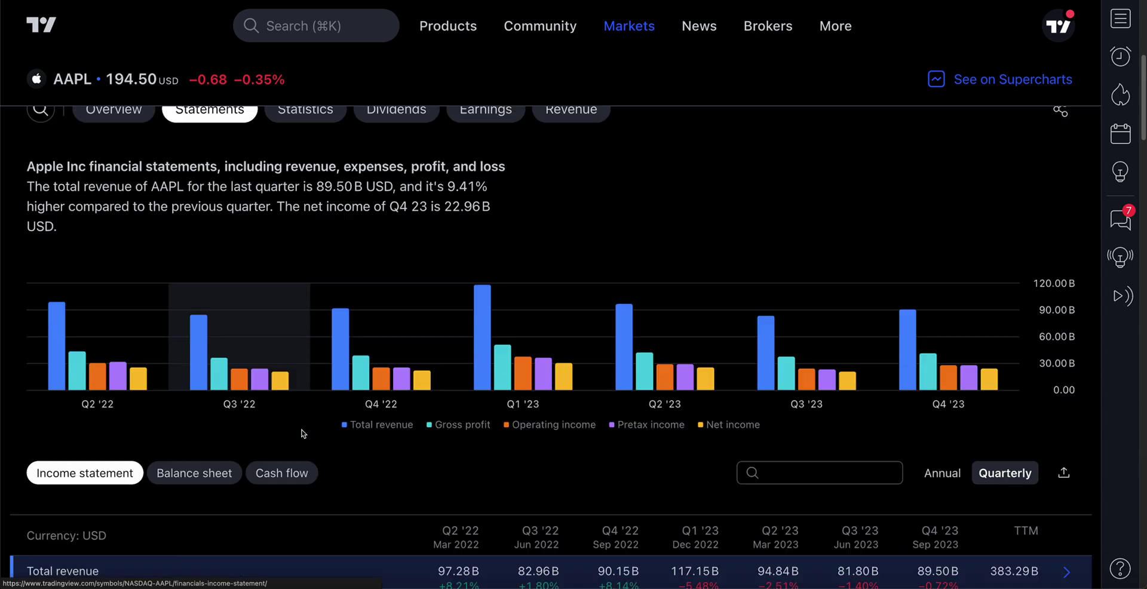
pyautogui.scroll(-3, 303, 434)
pyautogui.scroll(5, 316, 377)
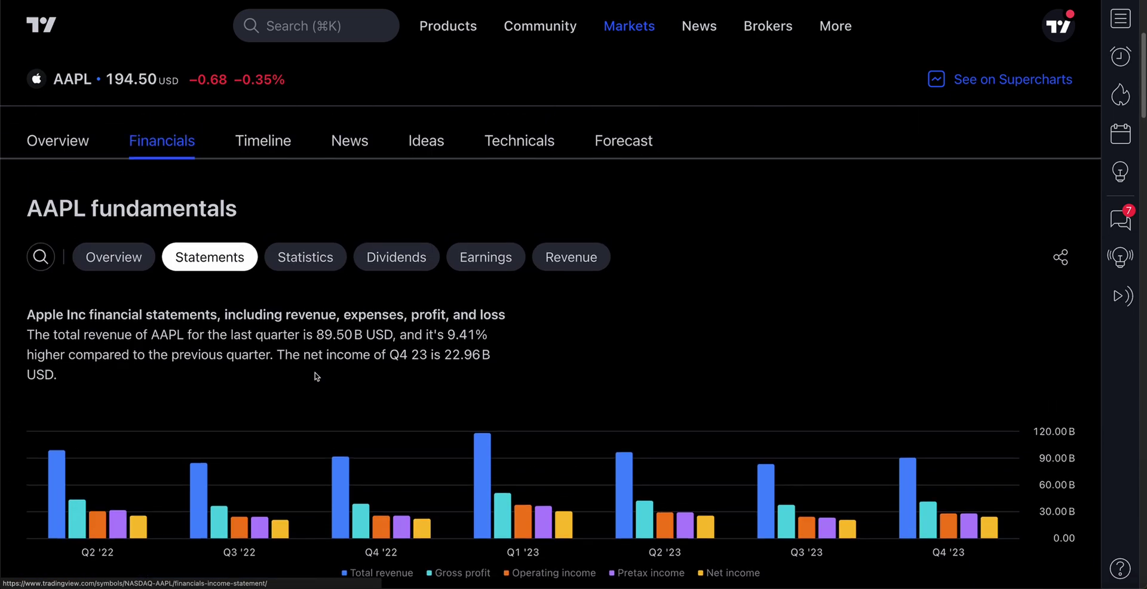
pyautogui.scroll(-5, 317, 376)
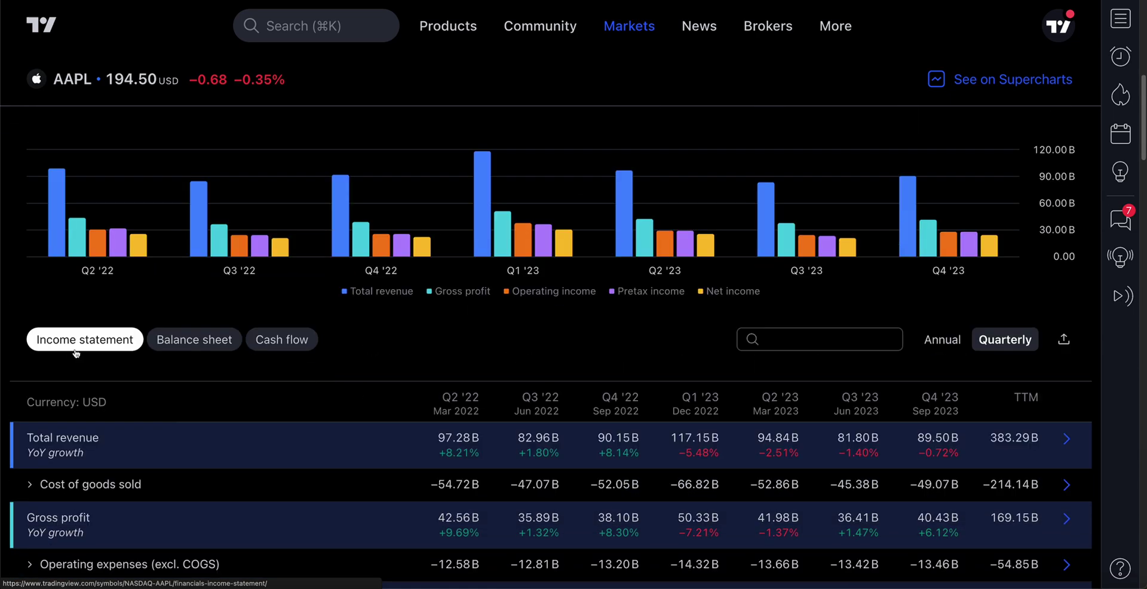
# Show the Cash flow statement, checking Annual before returning to Quarterly figures.
pyautogui.click(149, 347)
pyautogui.click(287, 345)
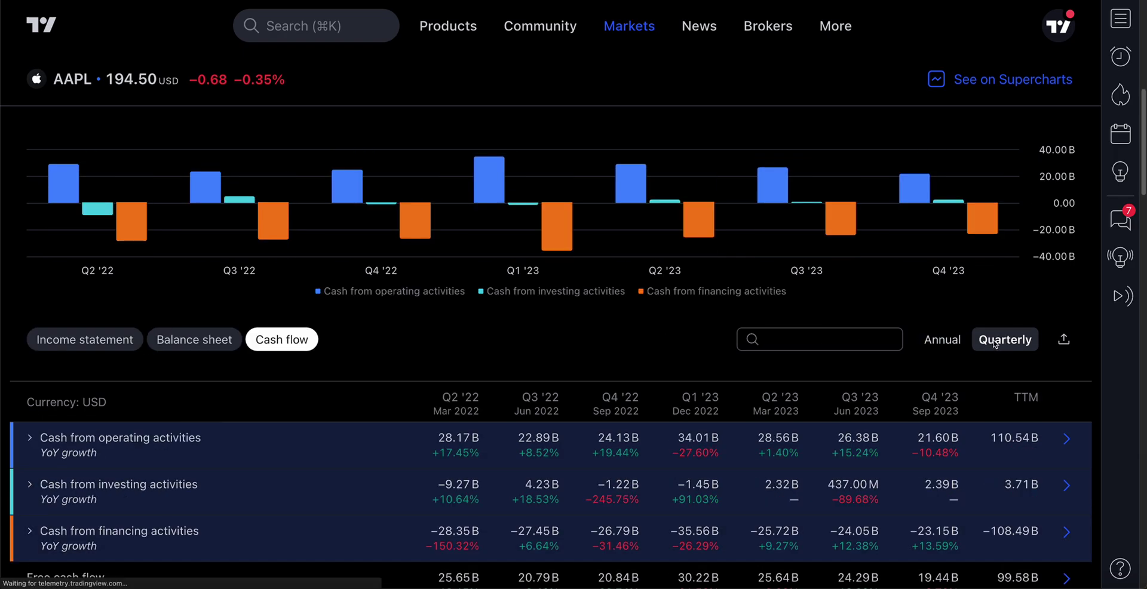
pyautogui.click(958, 340)
pyautogui.click(1023, 342)
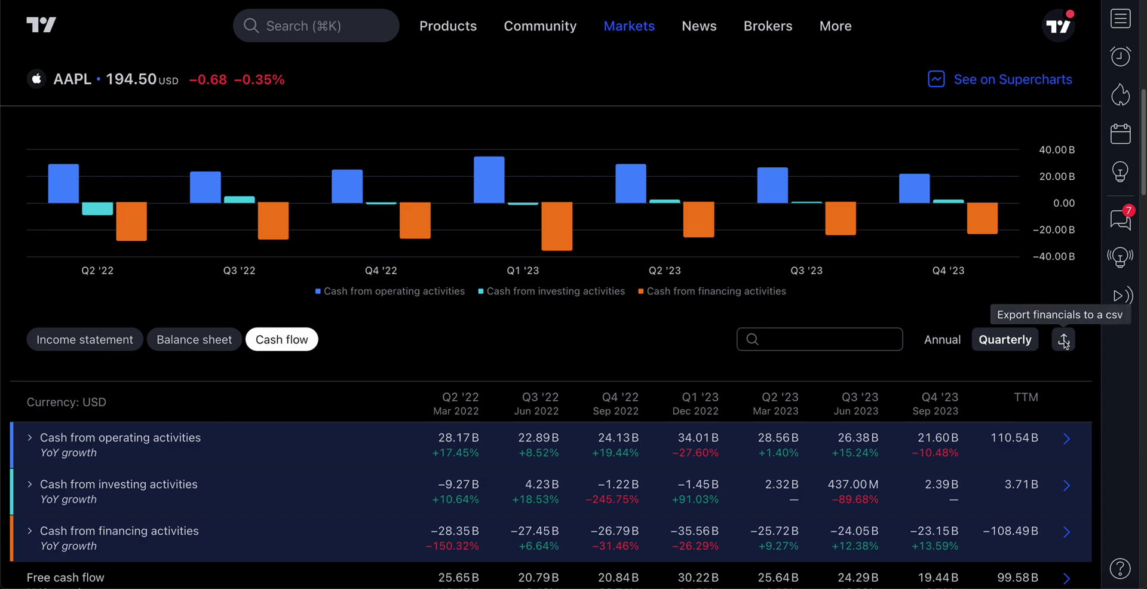
# Set the Financial export dialog to Cash flow data with the Quarterly period.
pyautogui.click(1064, 340)
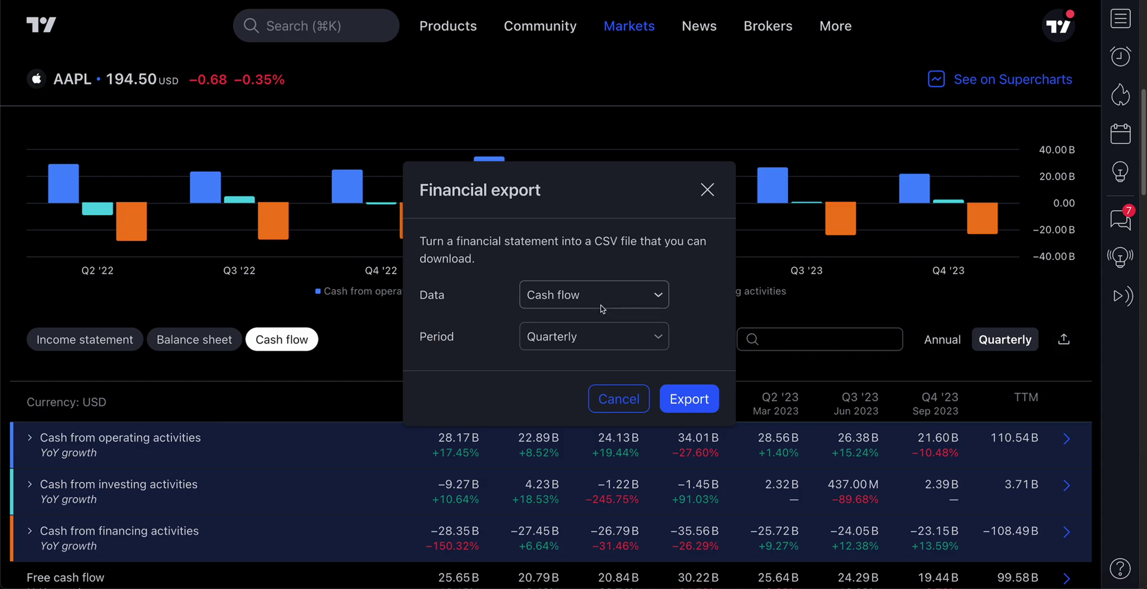
pyautogui.click(605, 300)
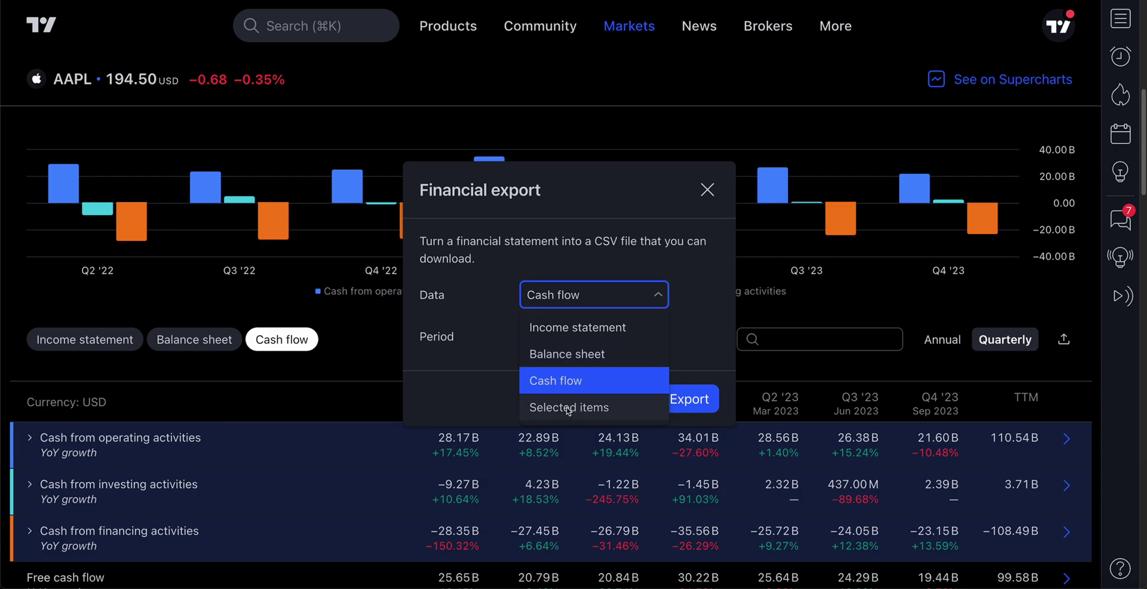
pyautogui.click(610, 294)
pyautogui.click(608, 347)
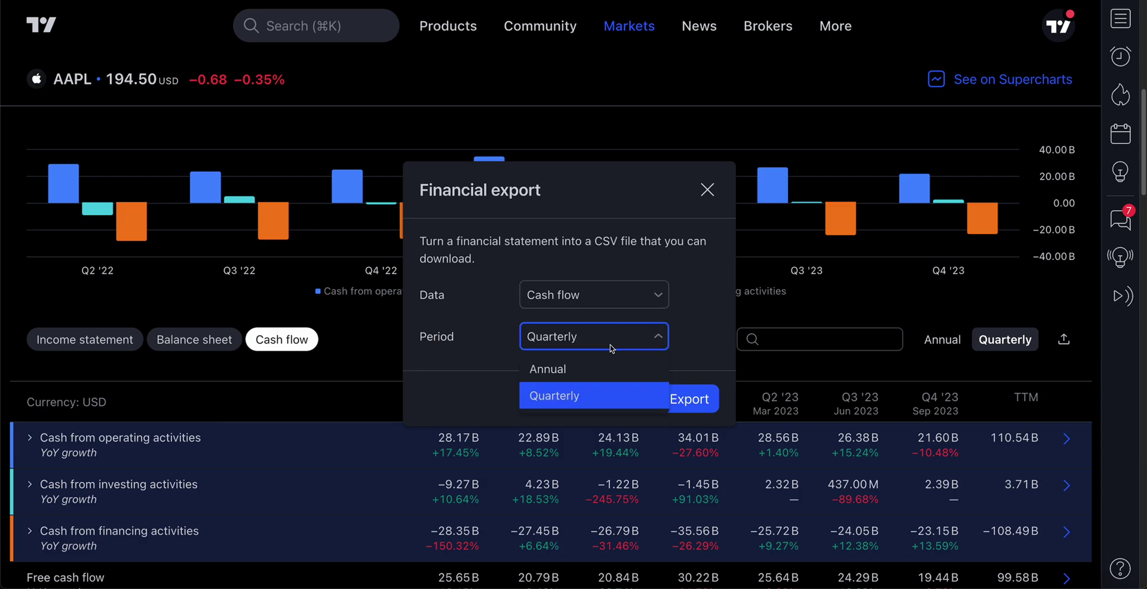
pyautogui.click(588, 370)
pyautogui.click(580, 395)
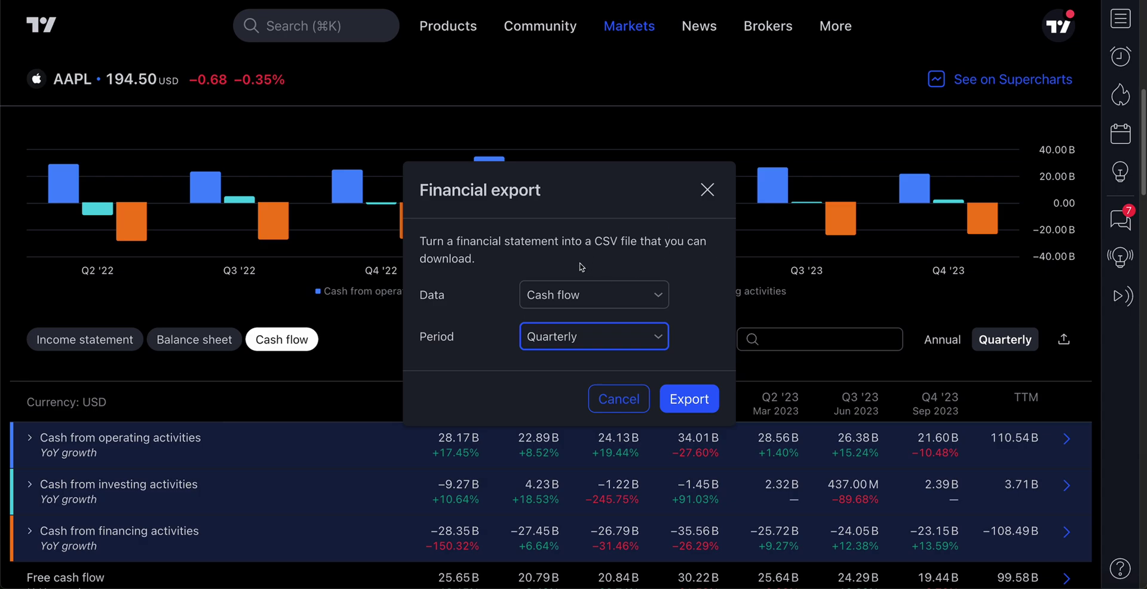
# Close the export dialog and switch to the Income statement.
pyautogui.click(709, 191)
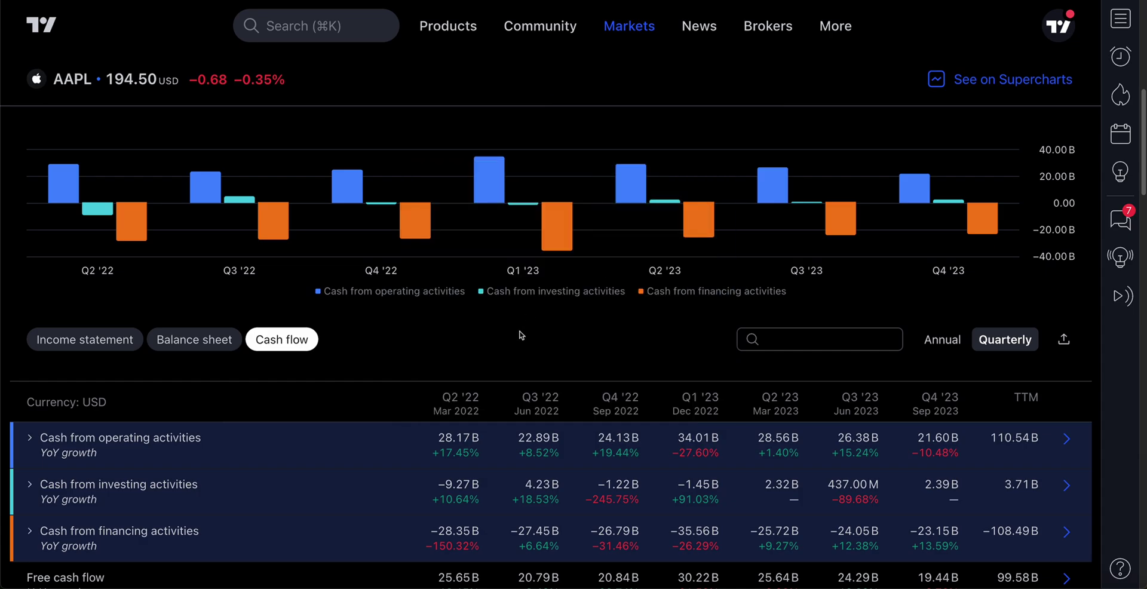
pyautogui.scroll(-5, 521, 335)
pyautogui.scroll(3, 531, 334)
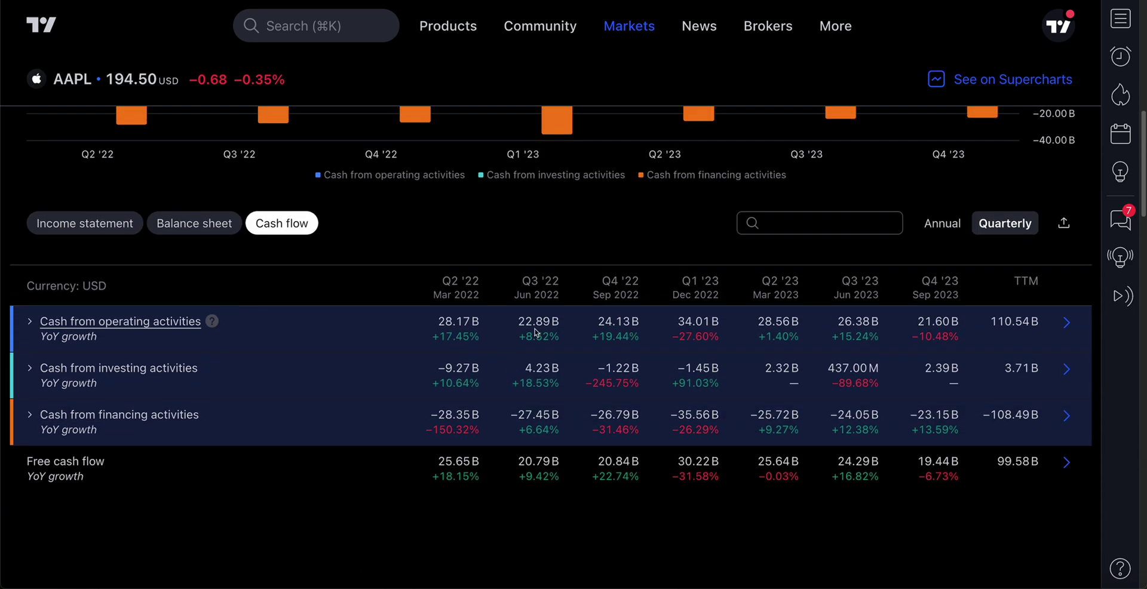
pyautogui.click(97, 226)
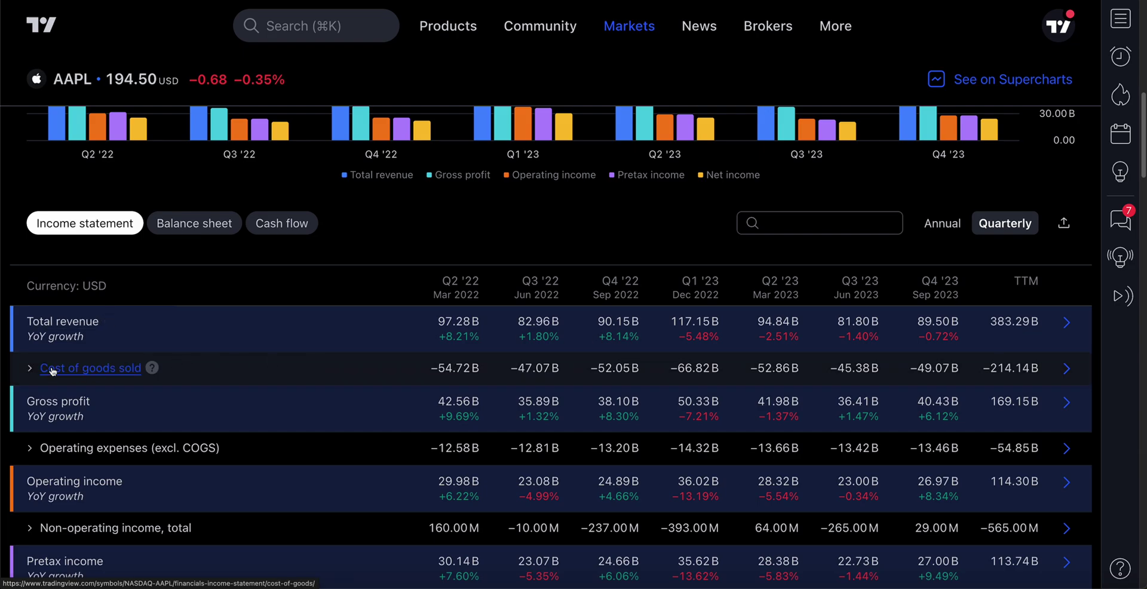
# Toggle Total revenue and Gross profit off and on in the revenue chart.
pyautogui.click(157, 345)
pyautogui.click(159, 338)
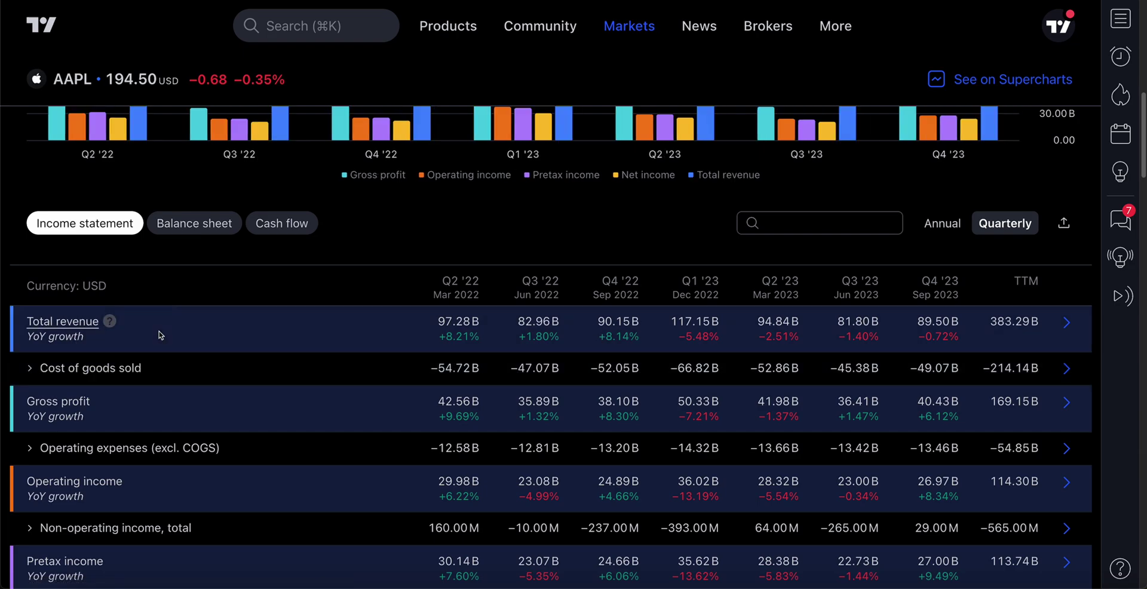
pyautogui.click(209, 416)
pyautogui.click(206, 411)
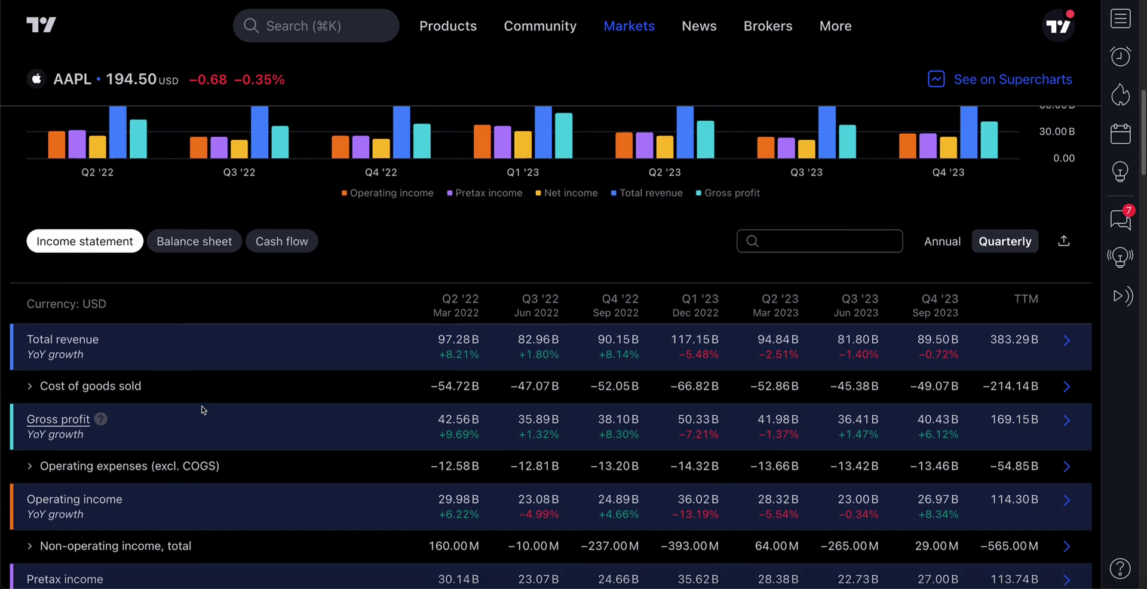
pyautogui.scroll(-1, 215, 364)
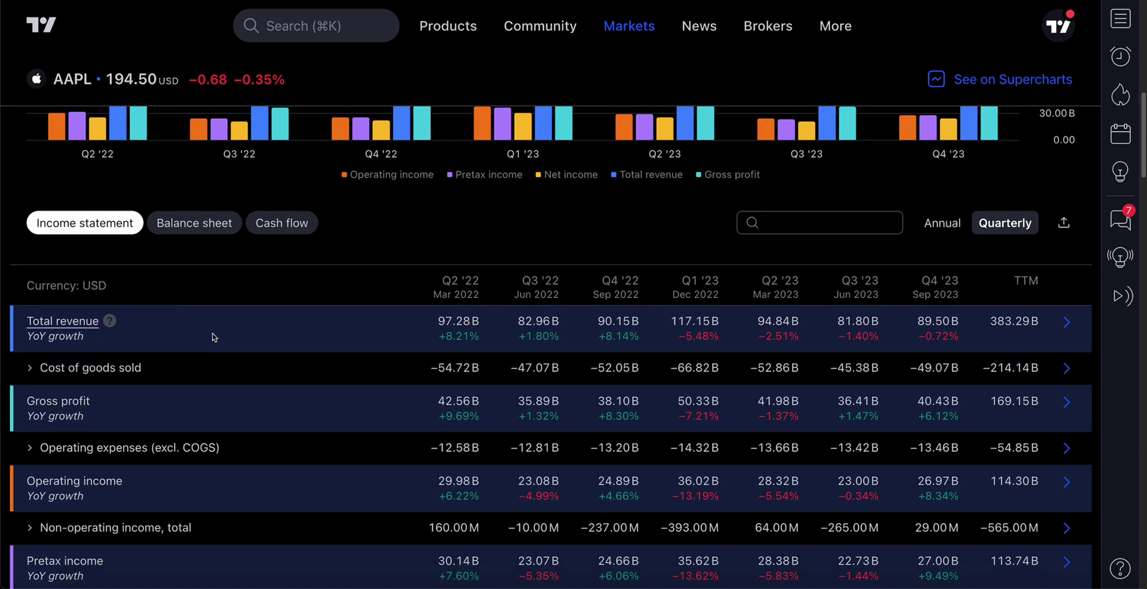
pyautogui.click(213, 338)
pyautogui.click(225, 408)
pyautogui.click(231, 338)
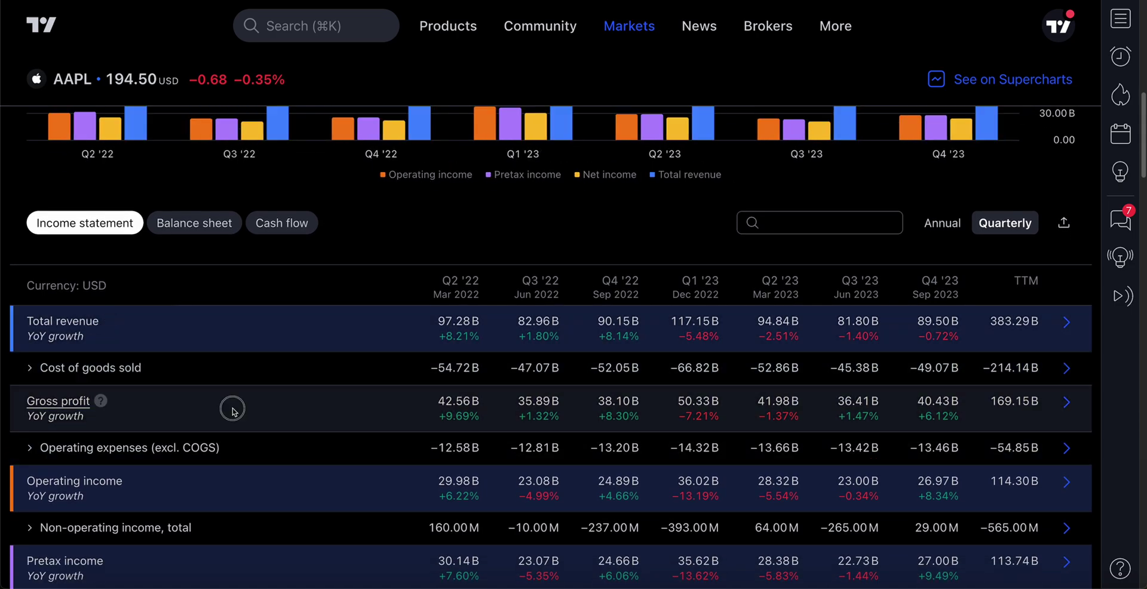
pyautogui.scroll(-5, 232, 411)
pyautogui.scroll(-2, 233, 415)
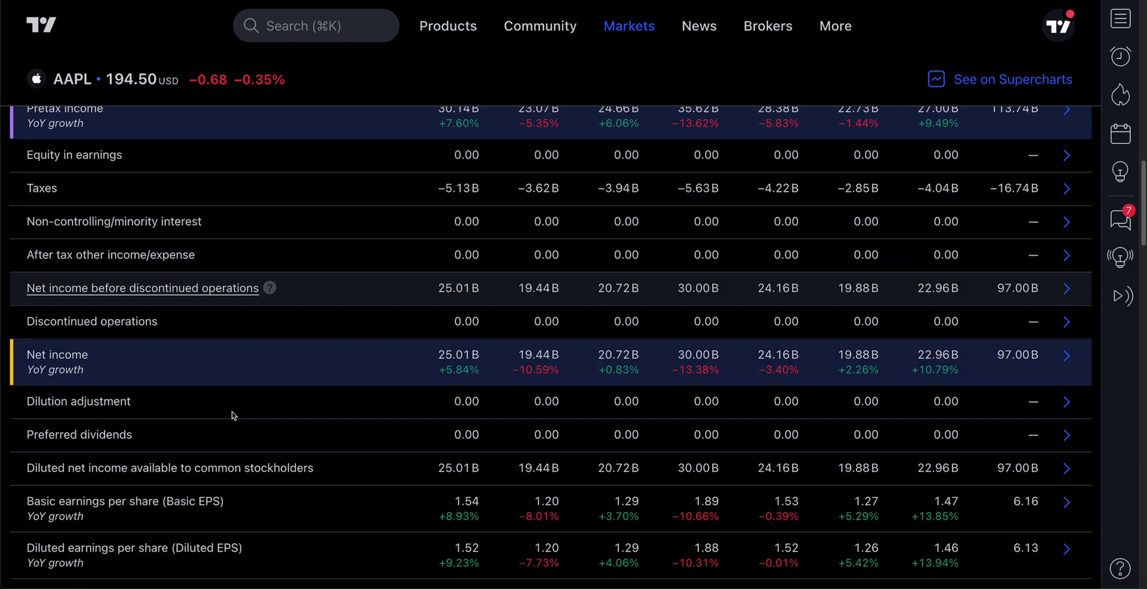
pyautogui.scroll(5, 231, 412)
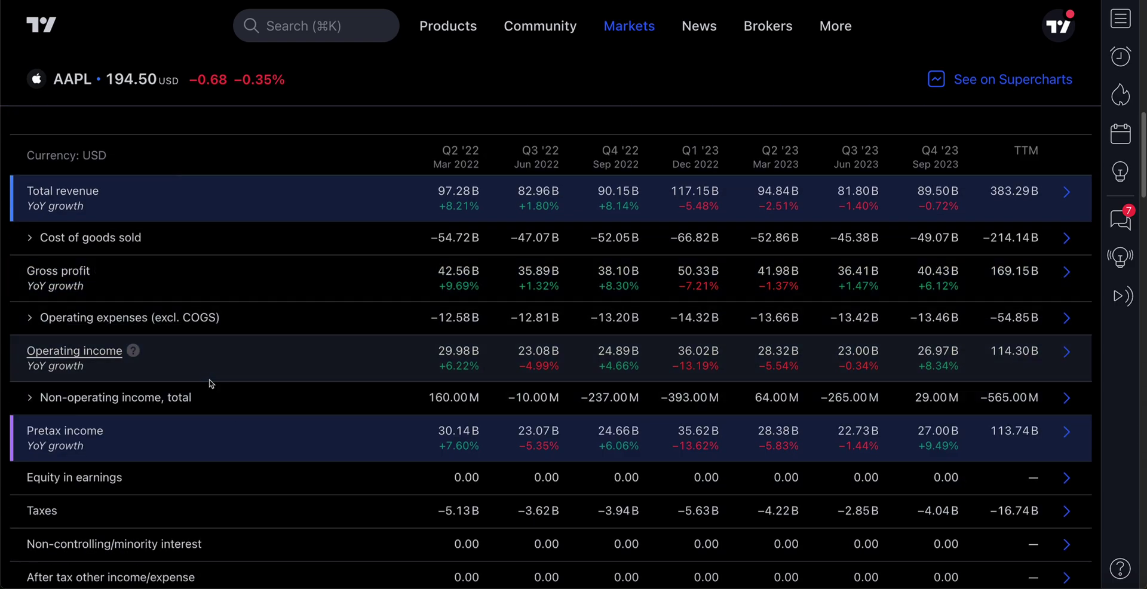
# Remove Operating income and Pretax income from the revenue chart.
pyautogui.click(210, 376)
pyautogui.click(215, 435)
pyautogui.scroll(-5, 298, 393)
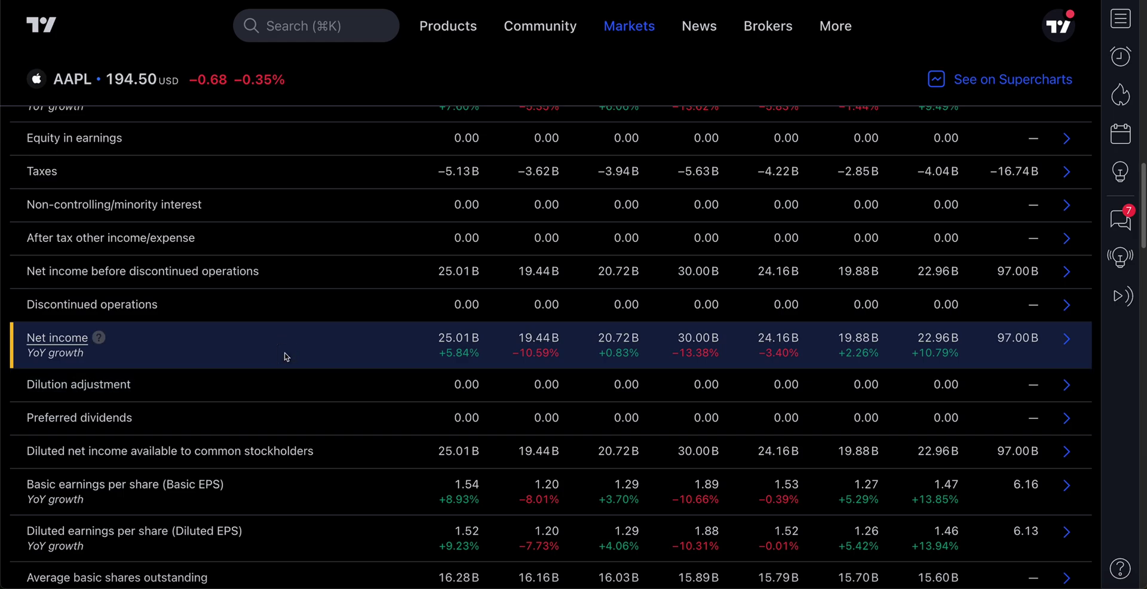
pyautogui.scroll(-5, 286, 358)
pyautogui.scroll(12, 287, 361)
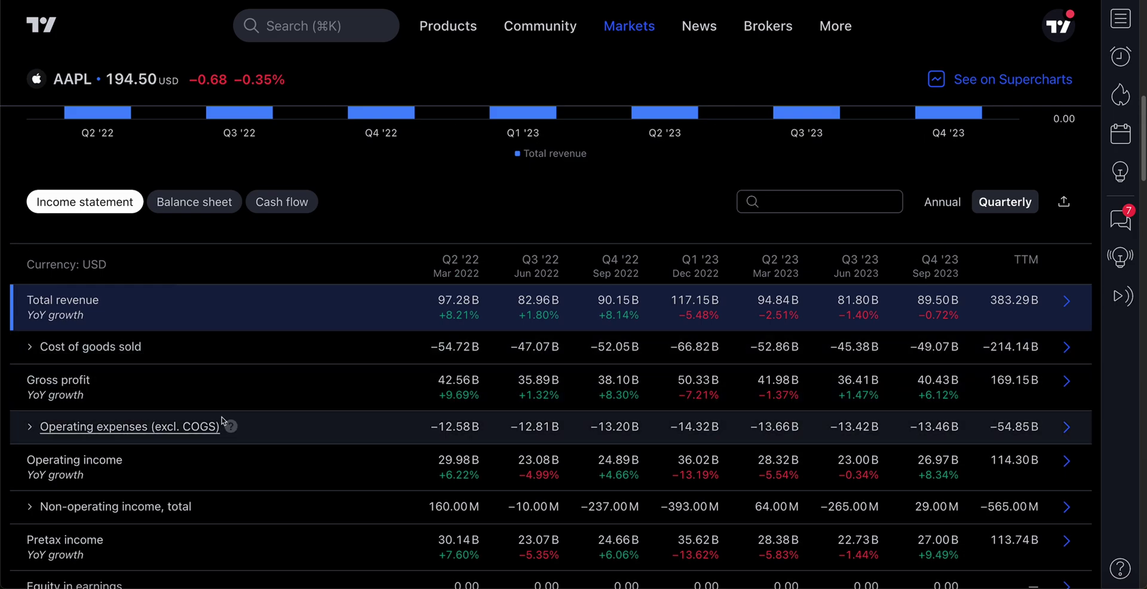
pyautogui.scroll(-2, 225, 537)
pyautogui.scroll(-5, 225, 371)
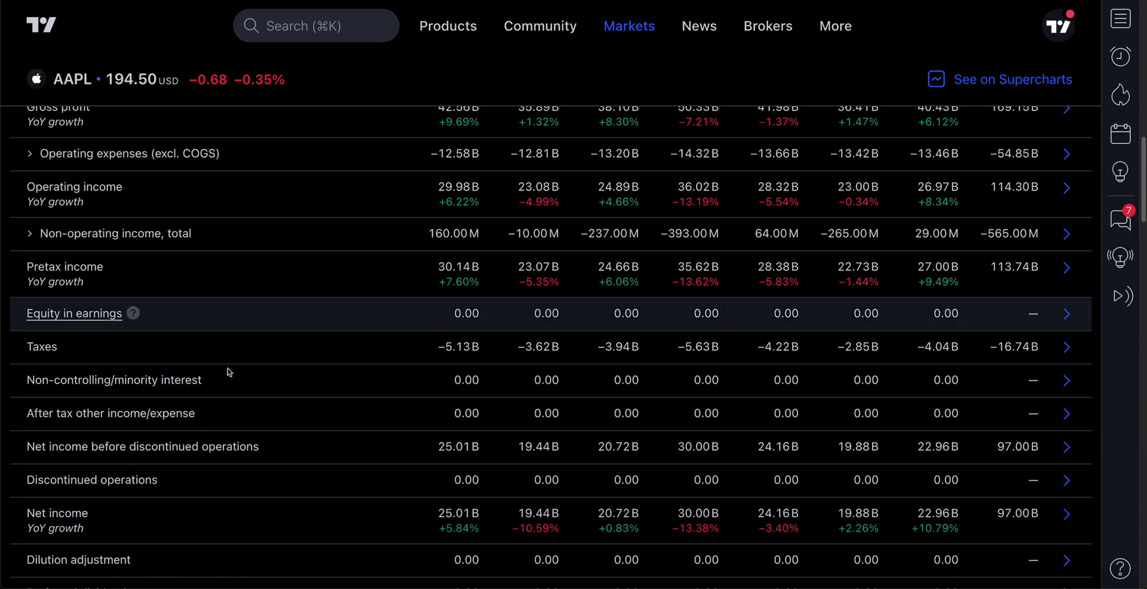
pyautogui.scroll(10, 228, 460)
pyautogui.scroll(3, 161, 510)
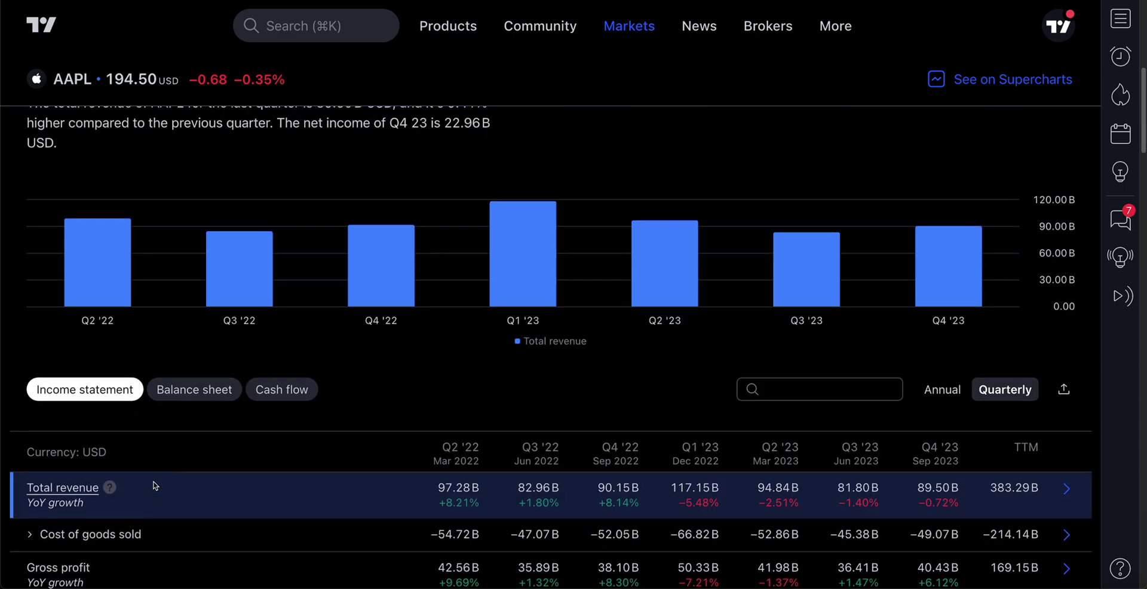
pyautogui.scroll(-4, 898, 328)
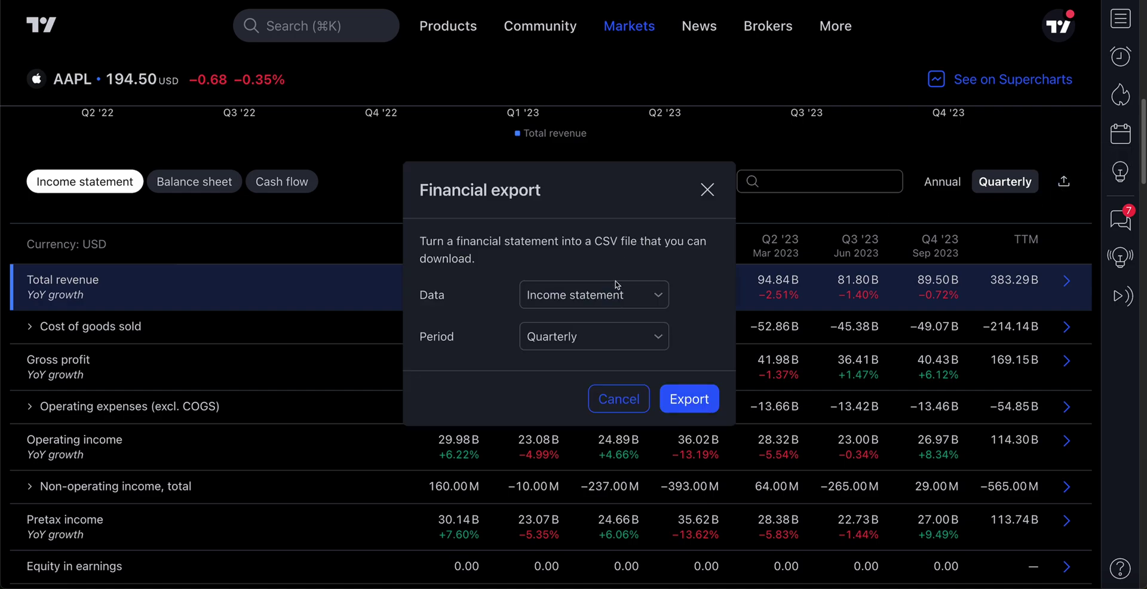
# Set the export Data to Selected items, then close the dialog without exporting.
pyautogui.click(600, 294)
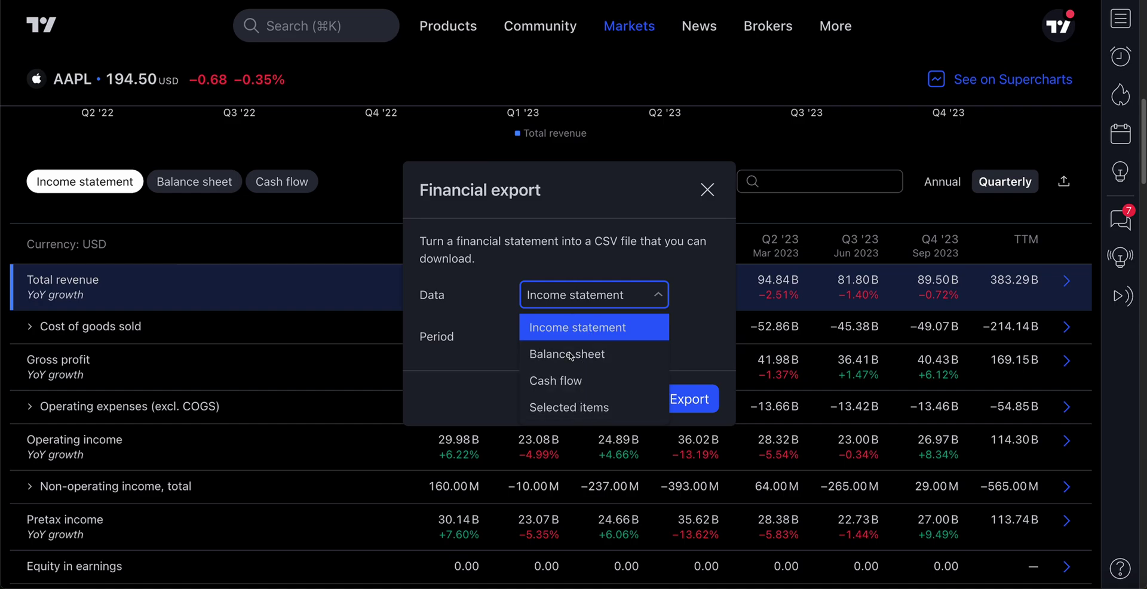
pyautogui.click(568, 408)
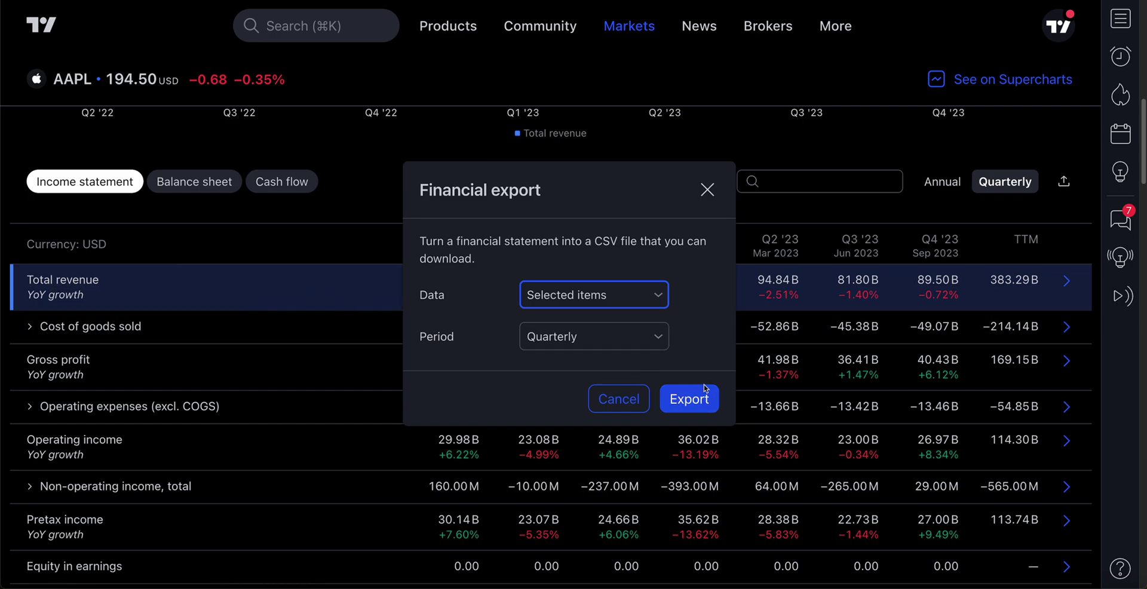
pyautogui.click(708, 190)
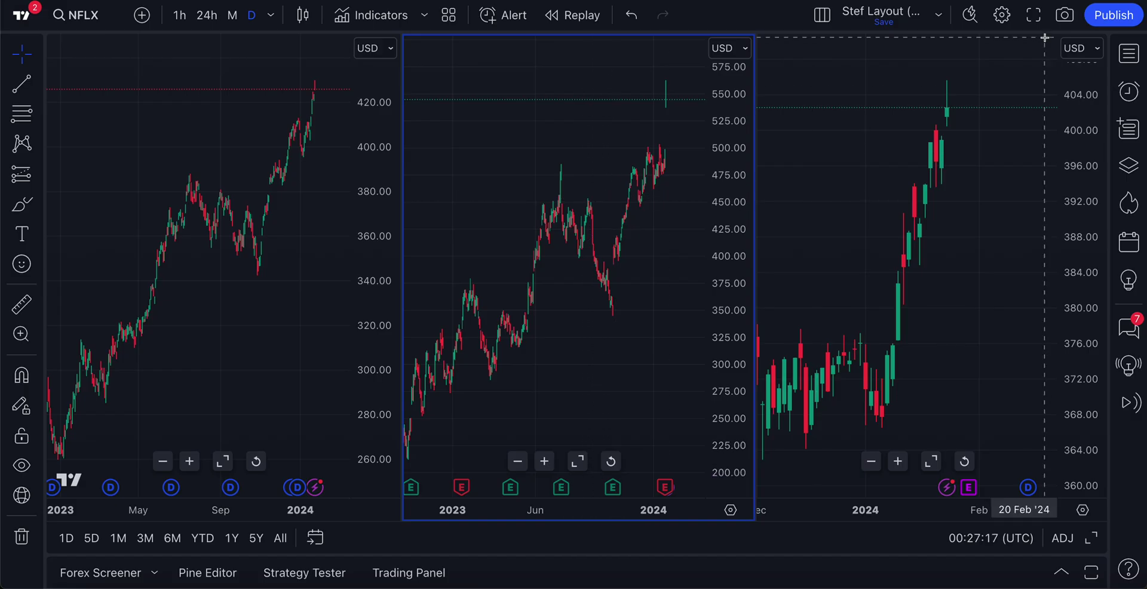
# Check the NASDAQ:NFLX 1D chart-data export, close it, and make QQQ active.
pyautogui.click(938, 16)
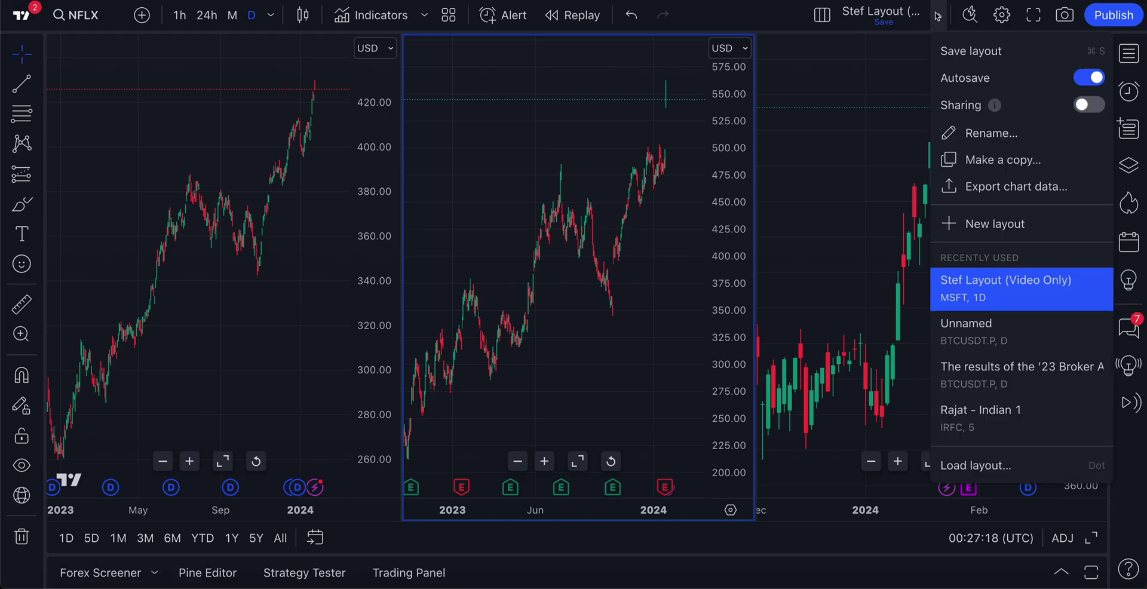
pyautogui.click(975, 191)
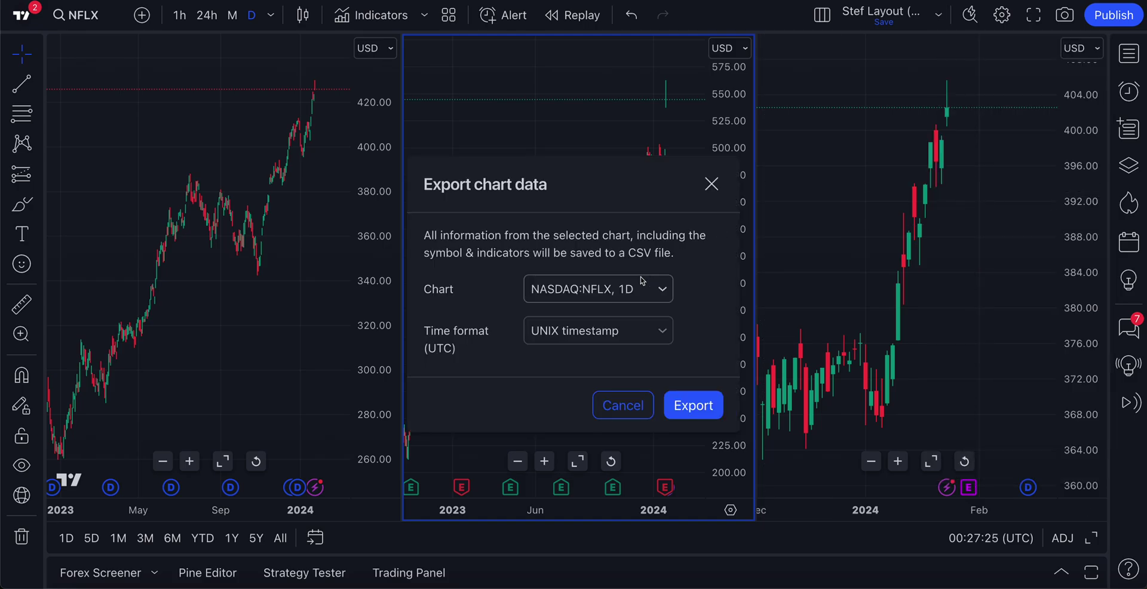
pyautogui.click(711, 184)
pyautogui.click(168, 222)
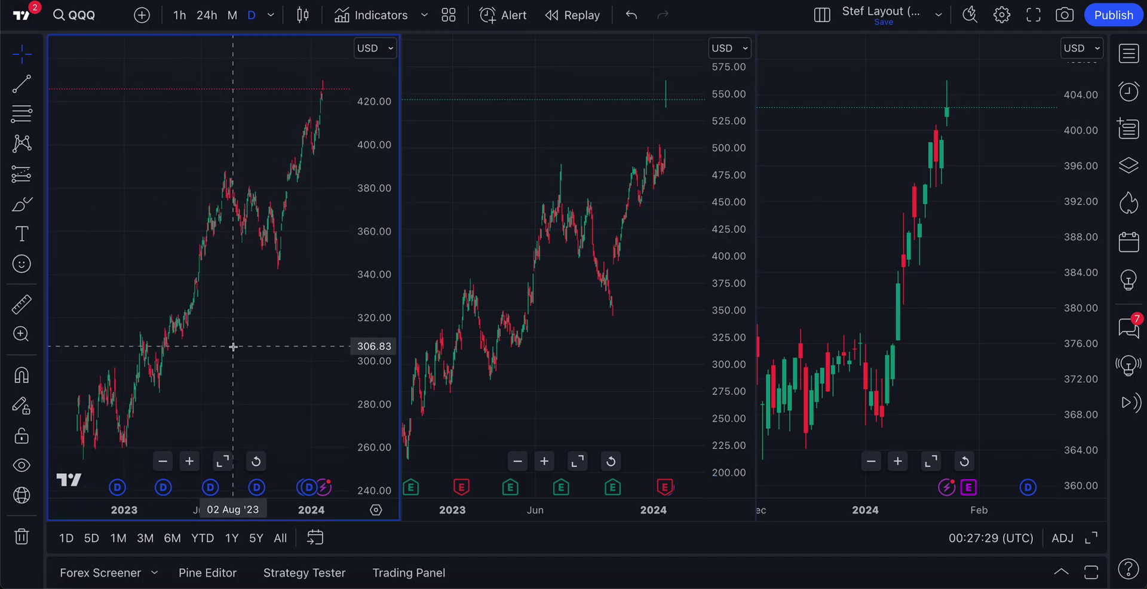
# Zoom the QQQ, NFLX and MSFT charts in on recent months.
pyautogui.scroll(2, 233, 346)
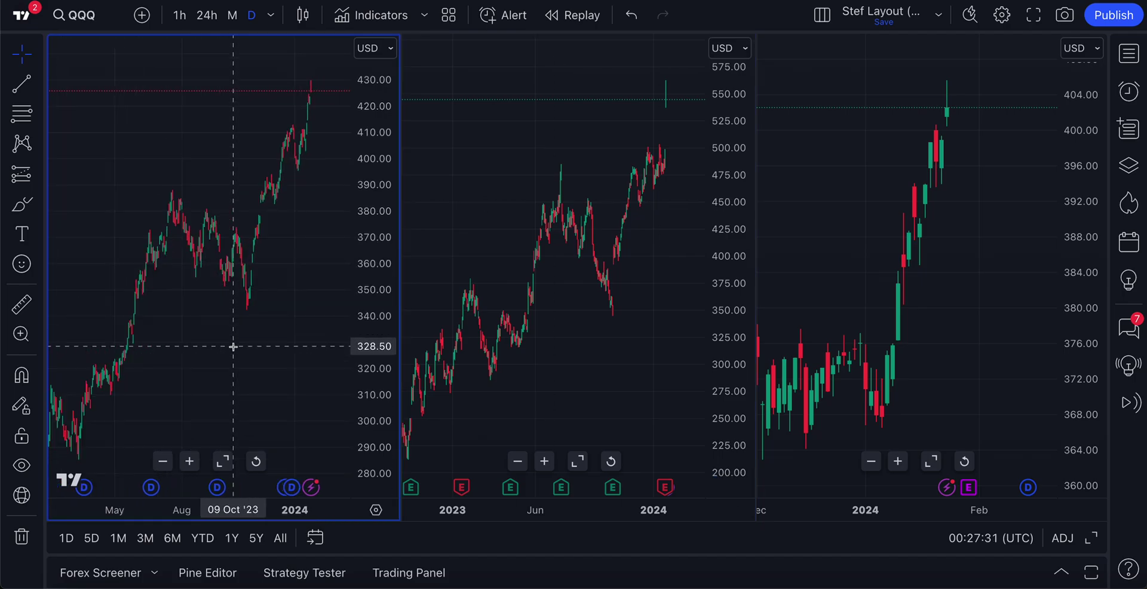
pyautogui.click(624, 283)
pyautogui.click(907, 247)
pyautogui.scroll(5, 906, 247)
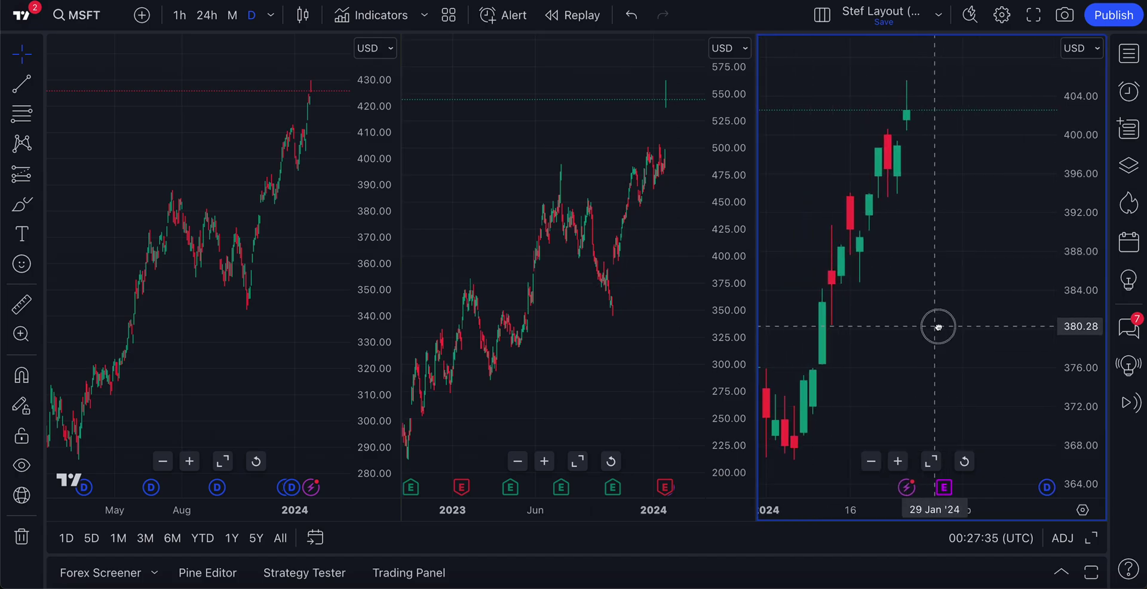
pyautogui.click(541, 345)
pyautogui.scroll(5, 540, 345)
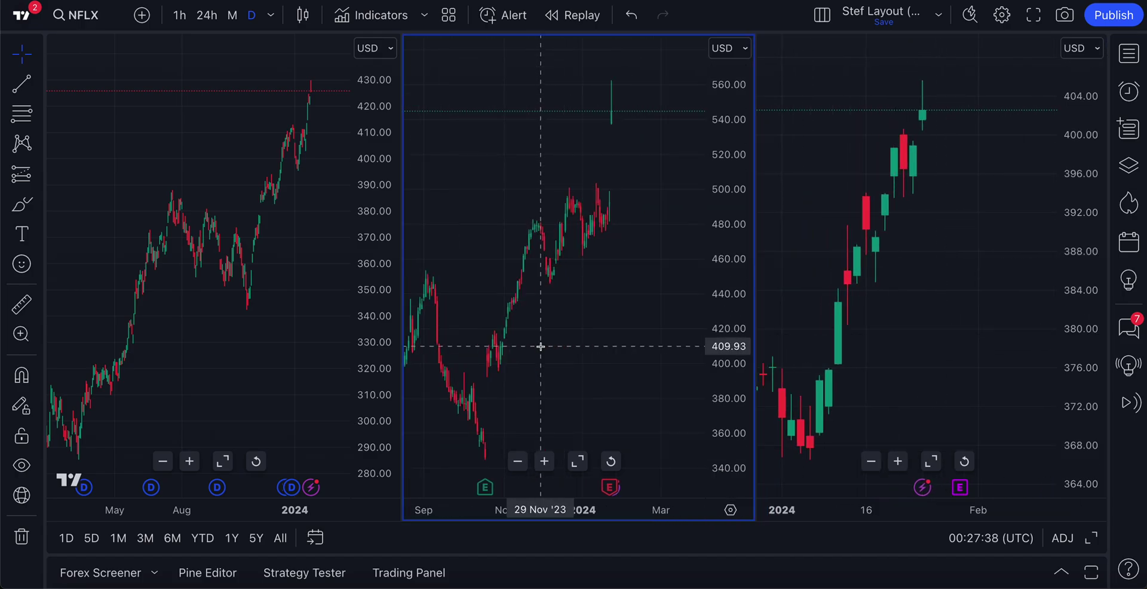
pyautogui.click(248, 353)
pyautogui.scroll(5, 249, 353)
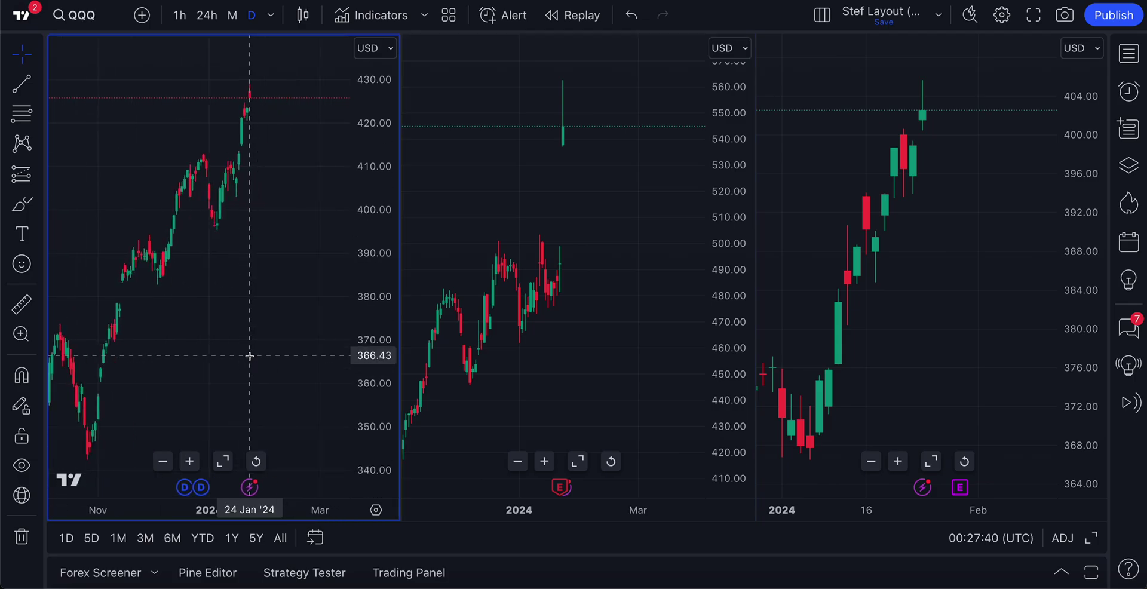
pyautogui.hscroll(-3, 231, 363)
pyautogui.click(592, 304)
pyautogui.scroll(5, 591, 305)
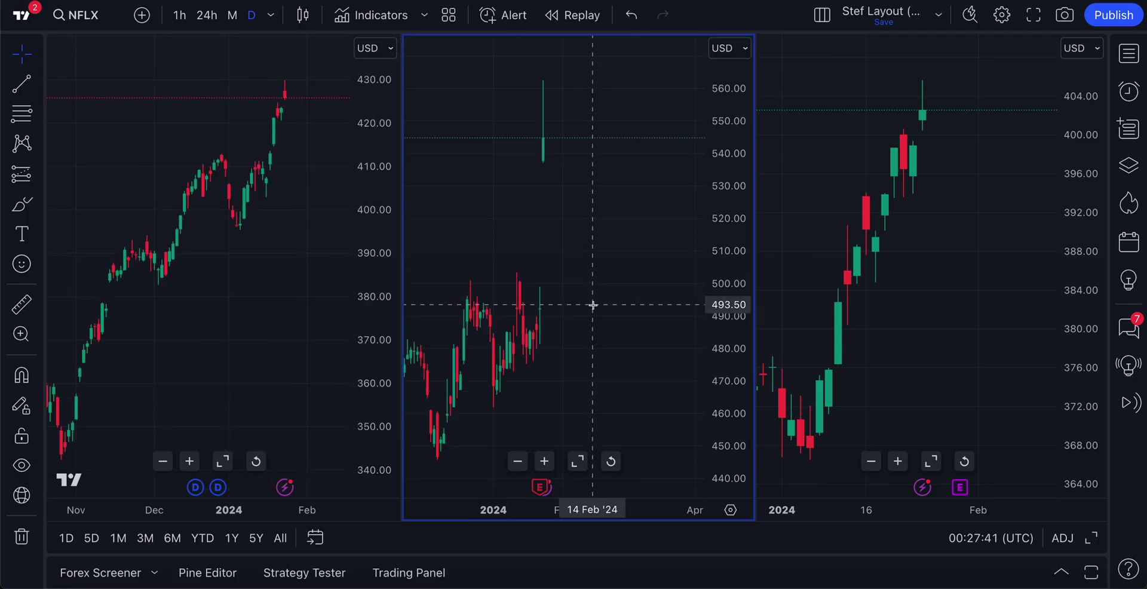
pyautogui.hscroll(-2, 607, 302)
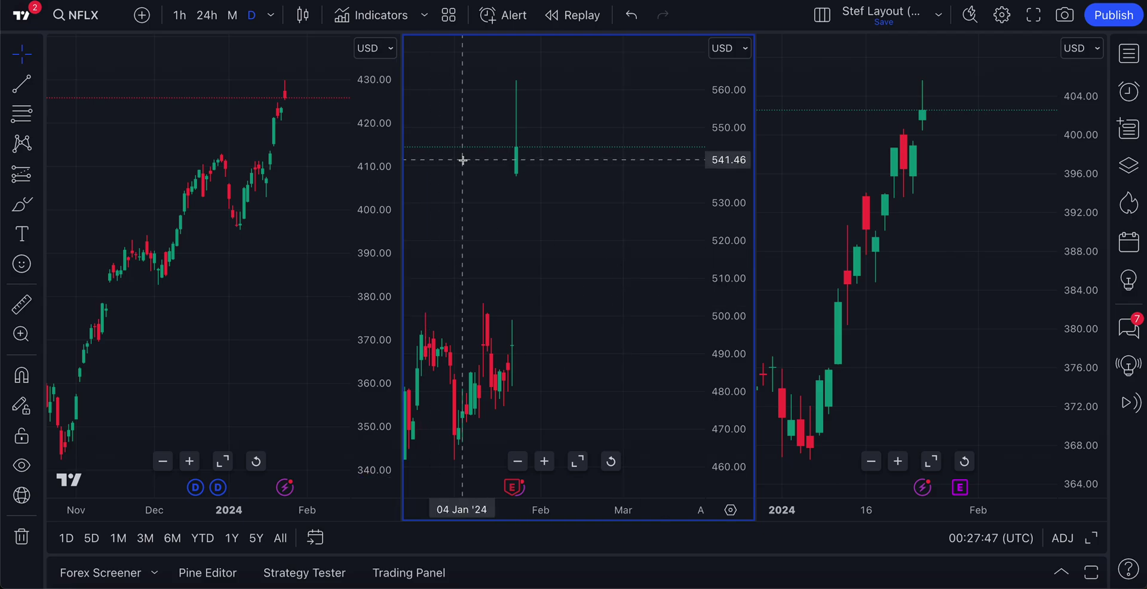
# Make MSFT the active chart and bring up the layout management menu.
pyautogui.click(243, 285)
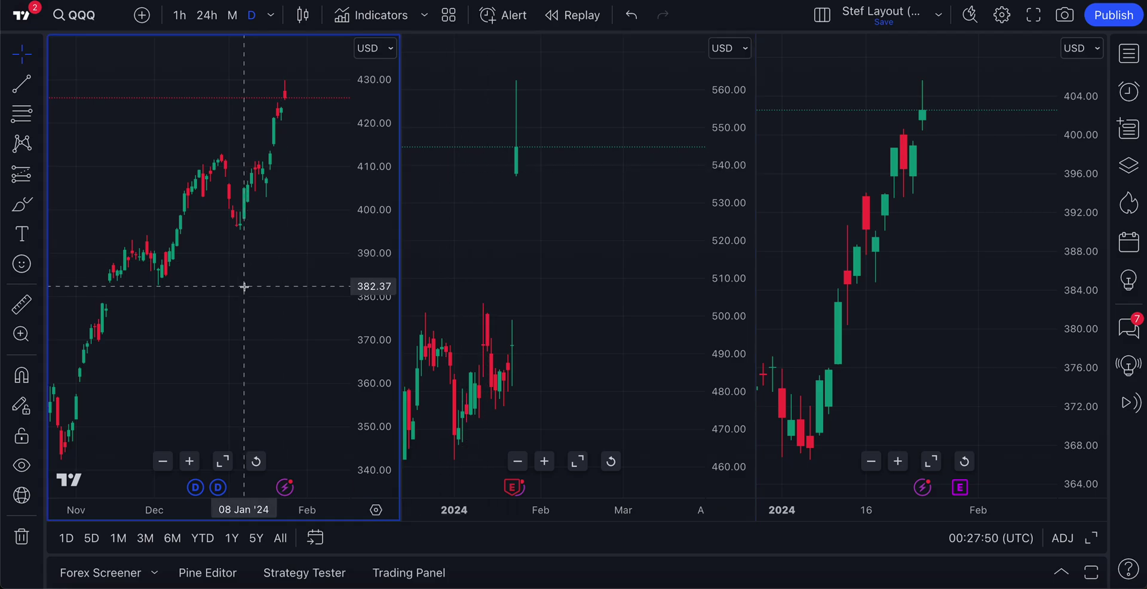
pyautogui.click(619, 248)
pyautogui.click(825, 188)
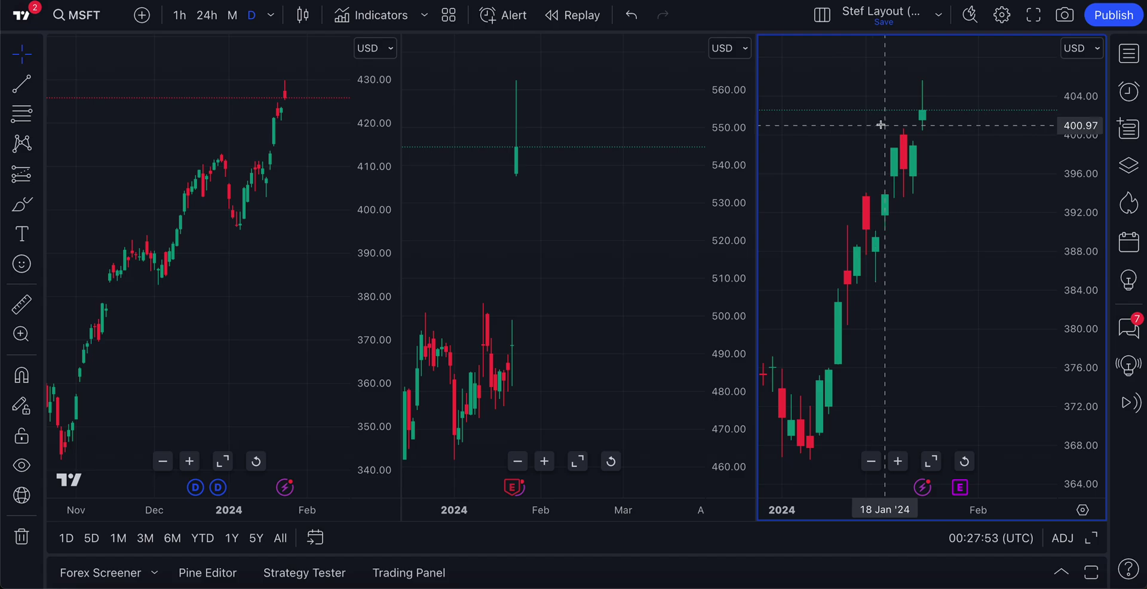
pyautogui.click(937, 16)
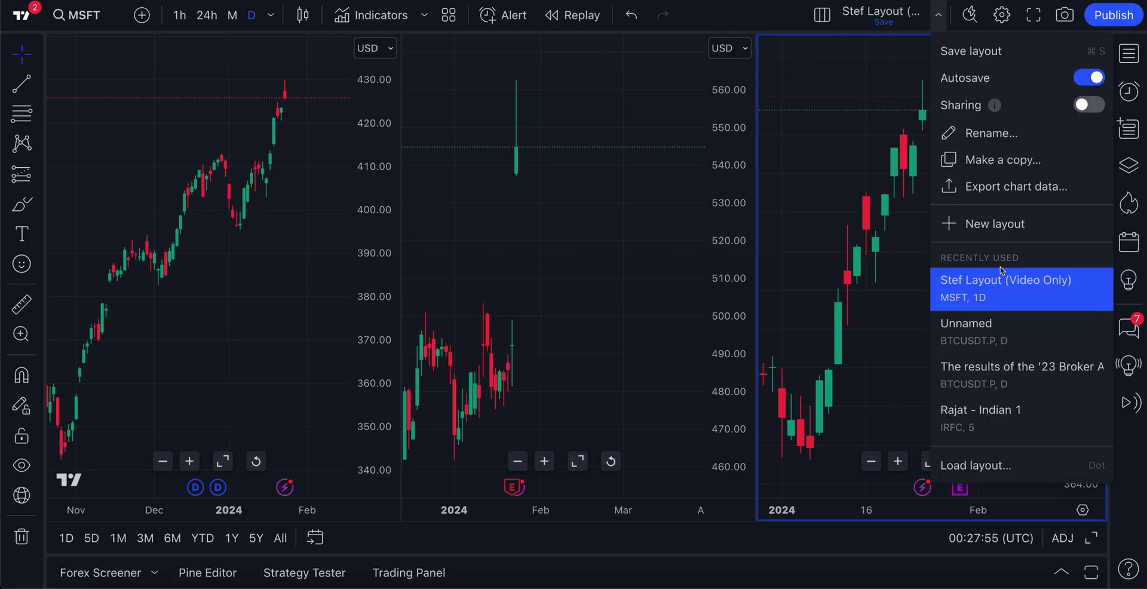